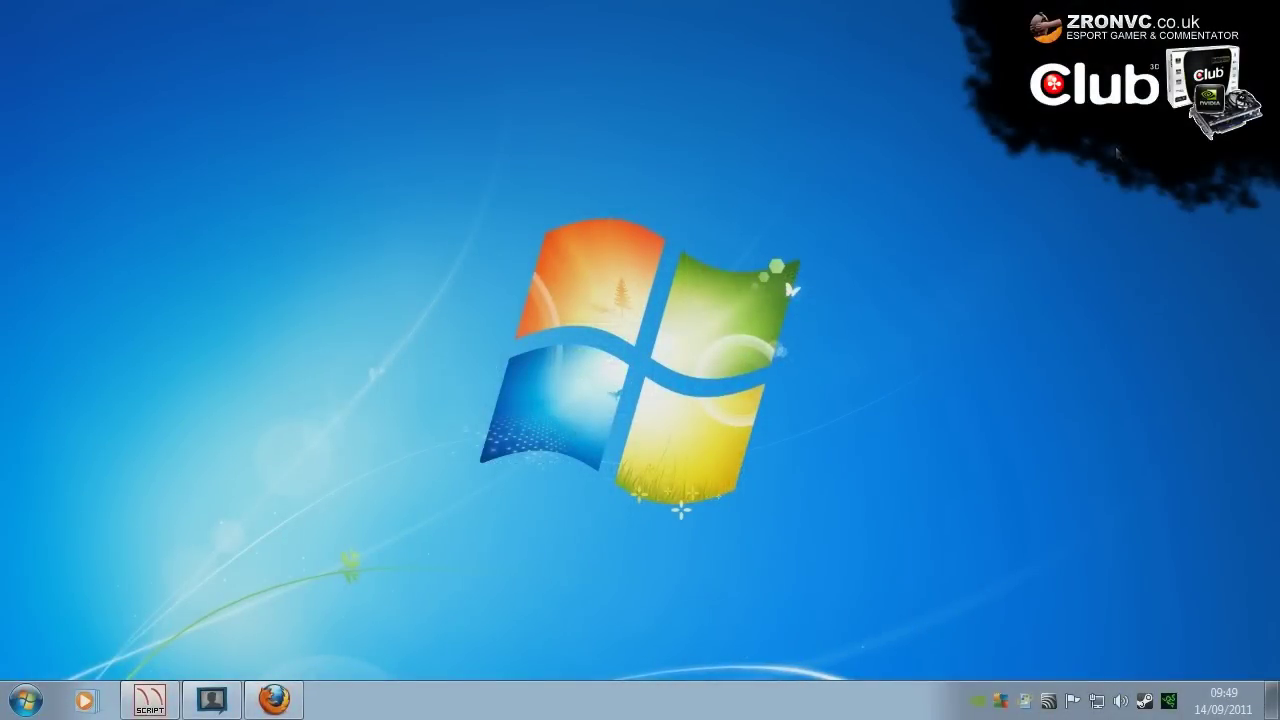
click(276, 705)
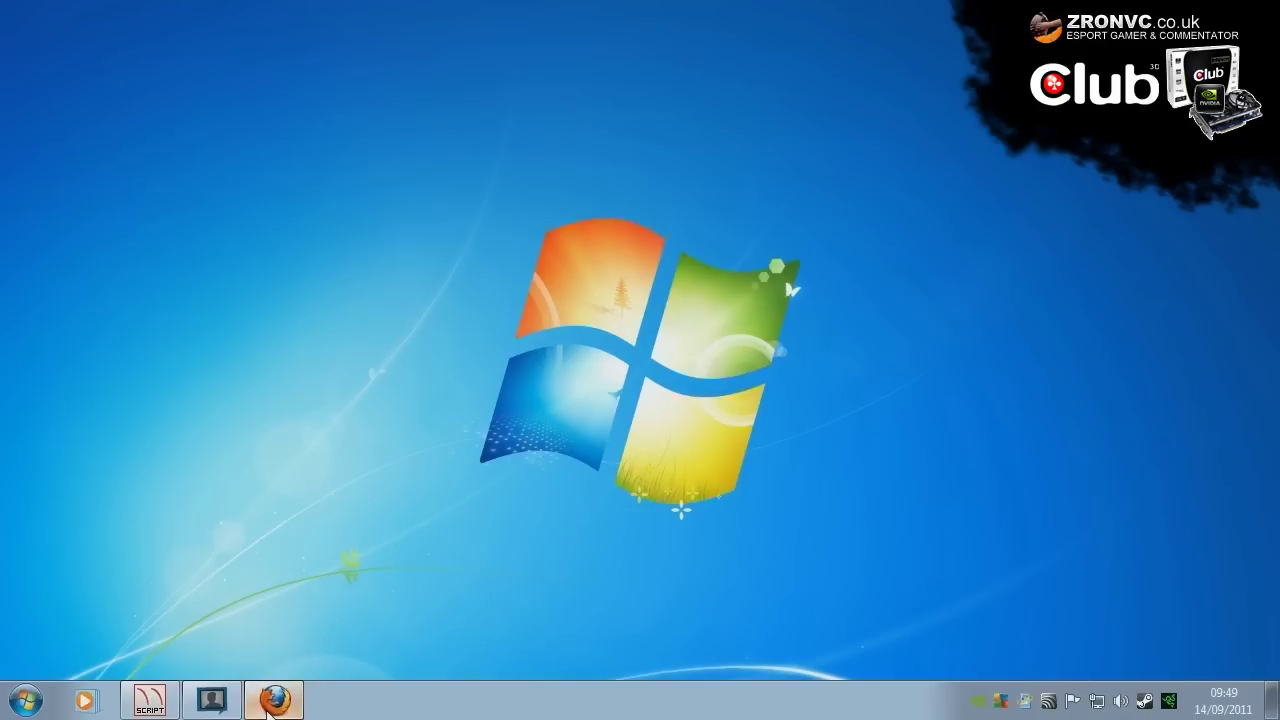
click(349, 97)
text(www)
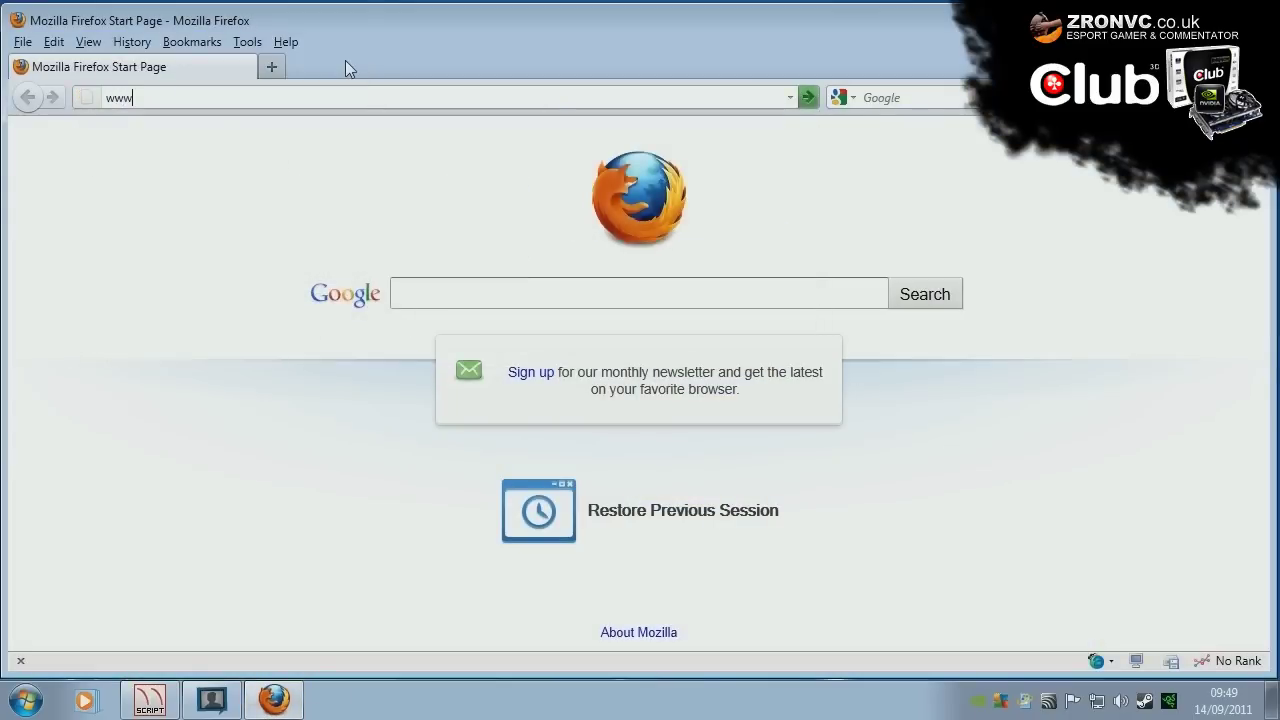
text(.nvidia.co.uk/page/hom)
key(Return)
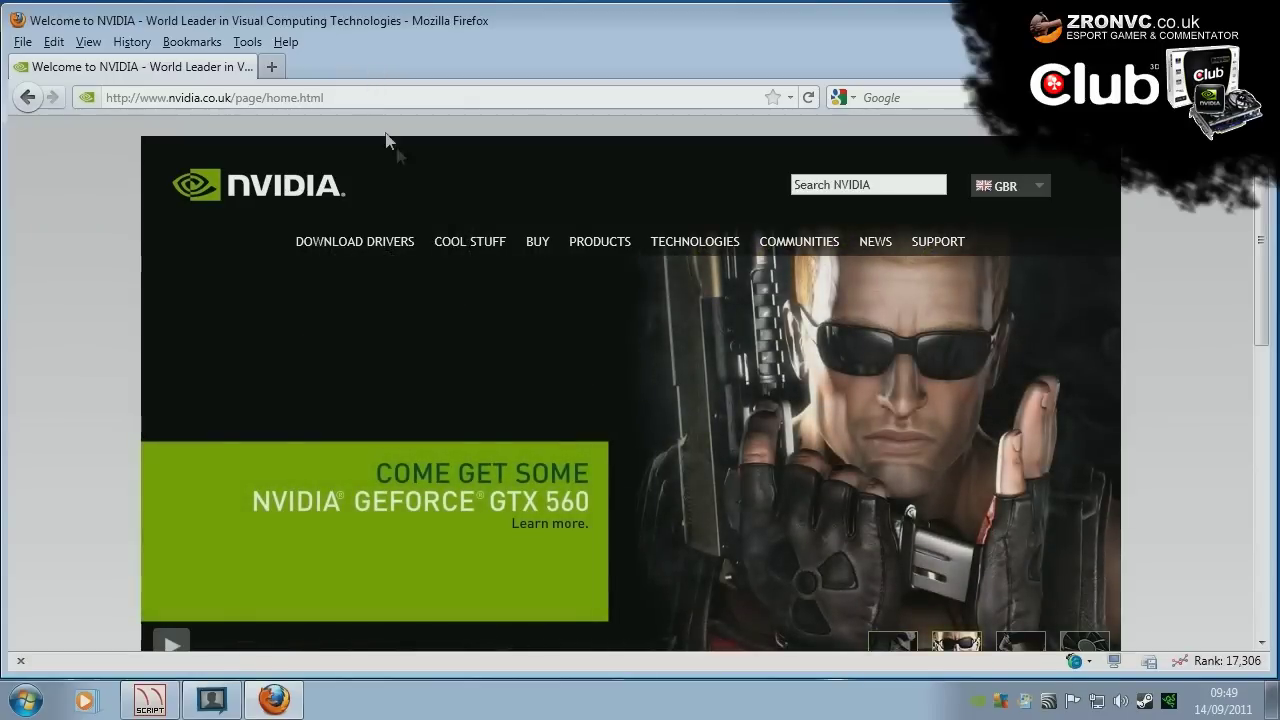
Find the GTX 560 Windows 7 64-bit driver, reach the GeForce 280.26 download, then close Firefox
mouse_move(412, 248)
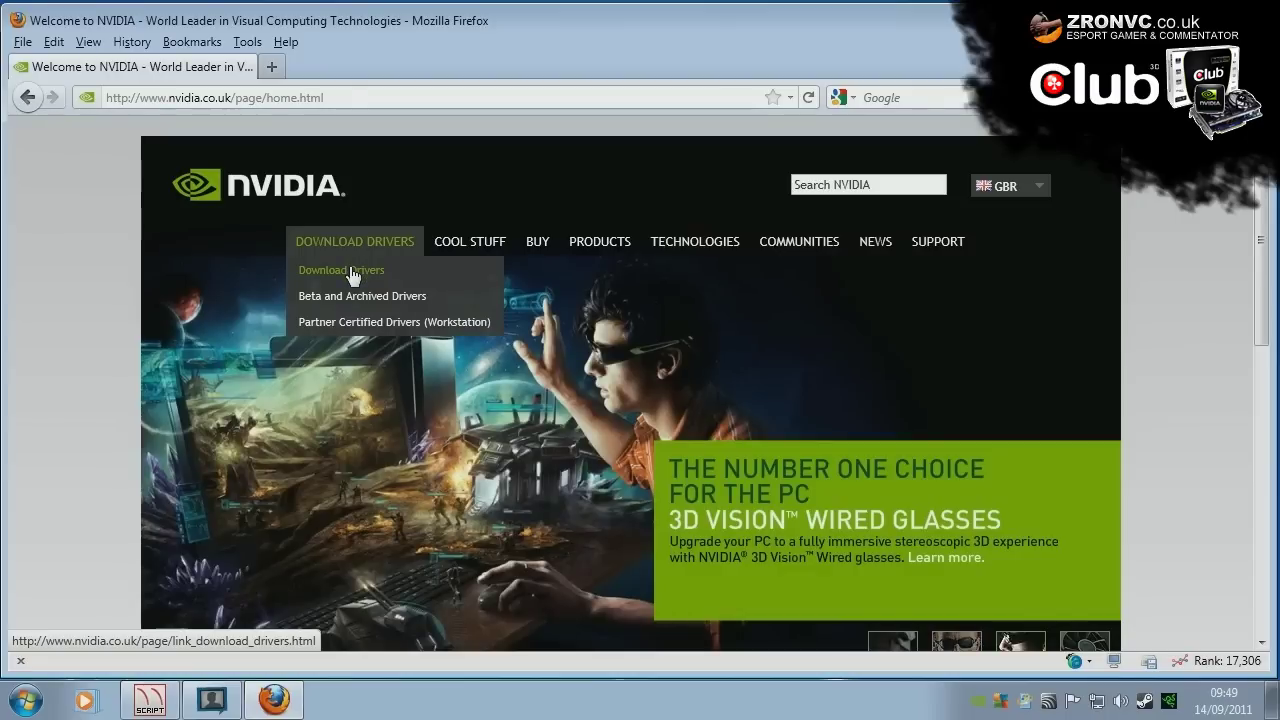
click(352, 276)
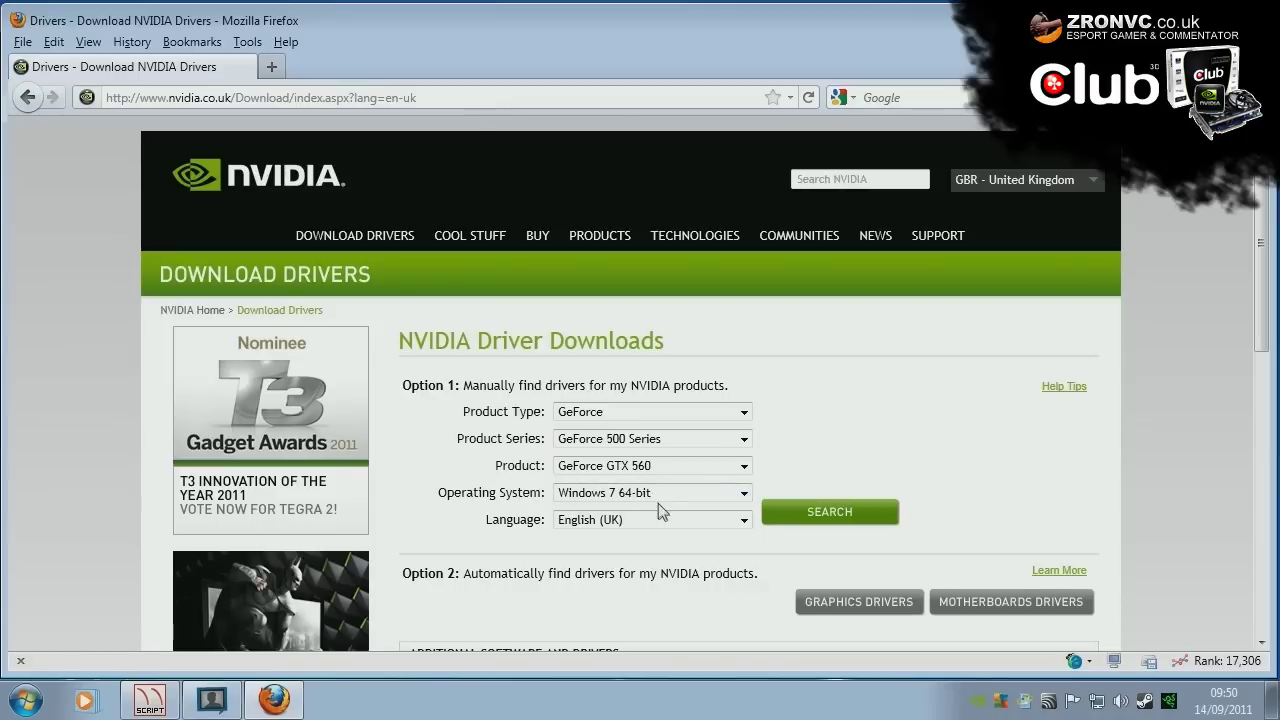
click(843, 515)
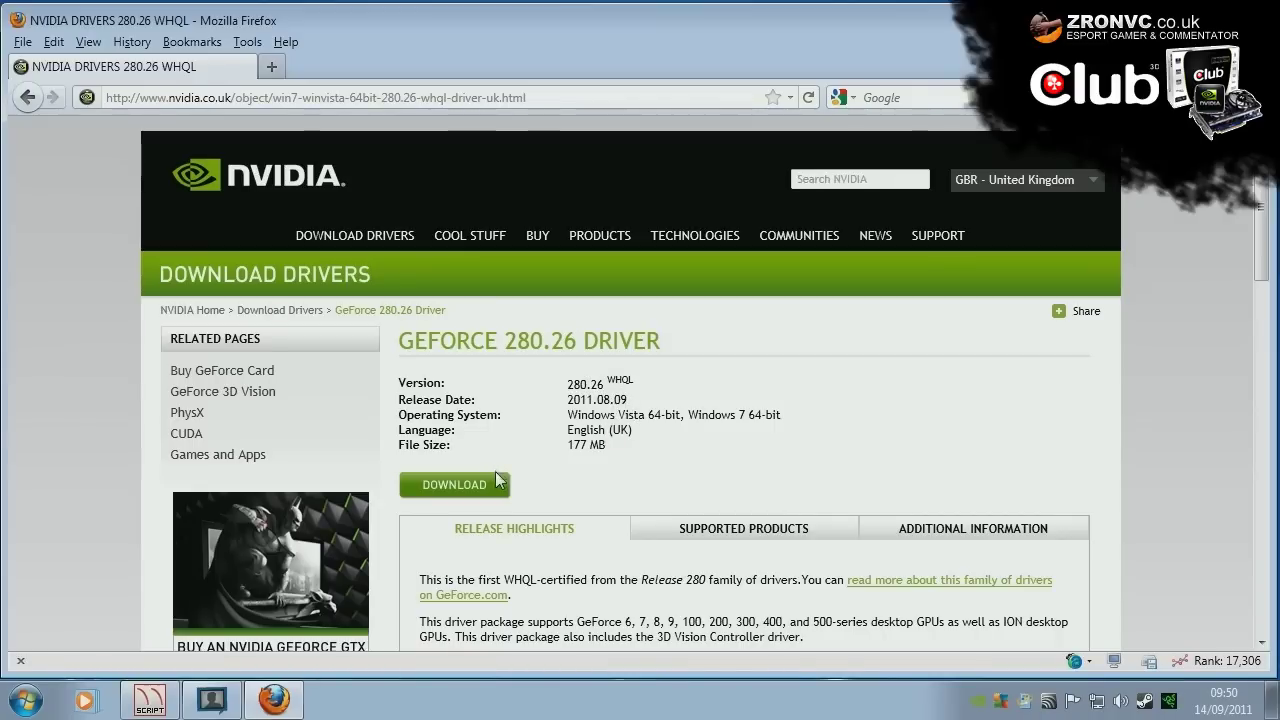
click(488, 486)
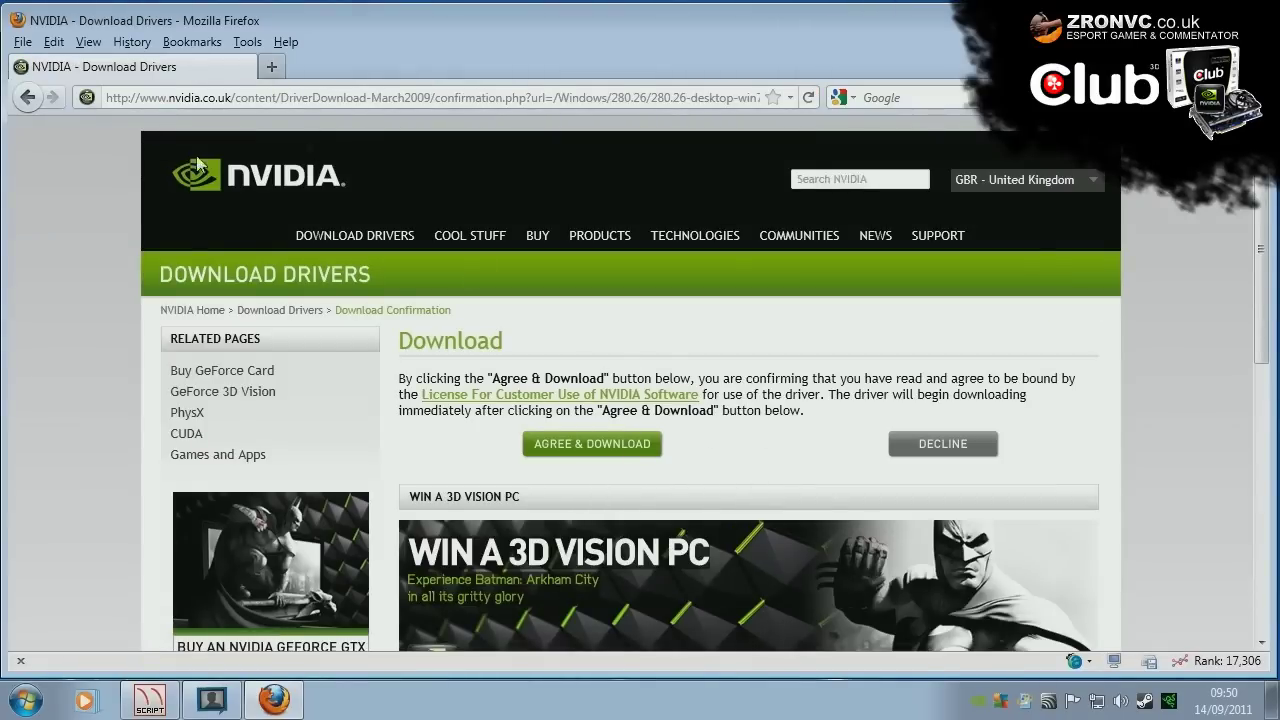
key(alt+F4)
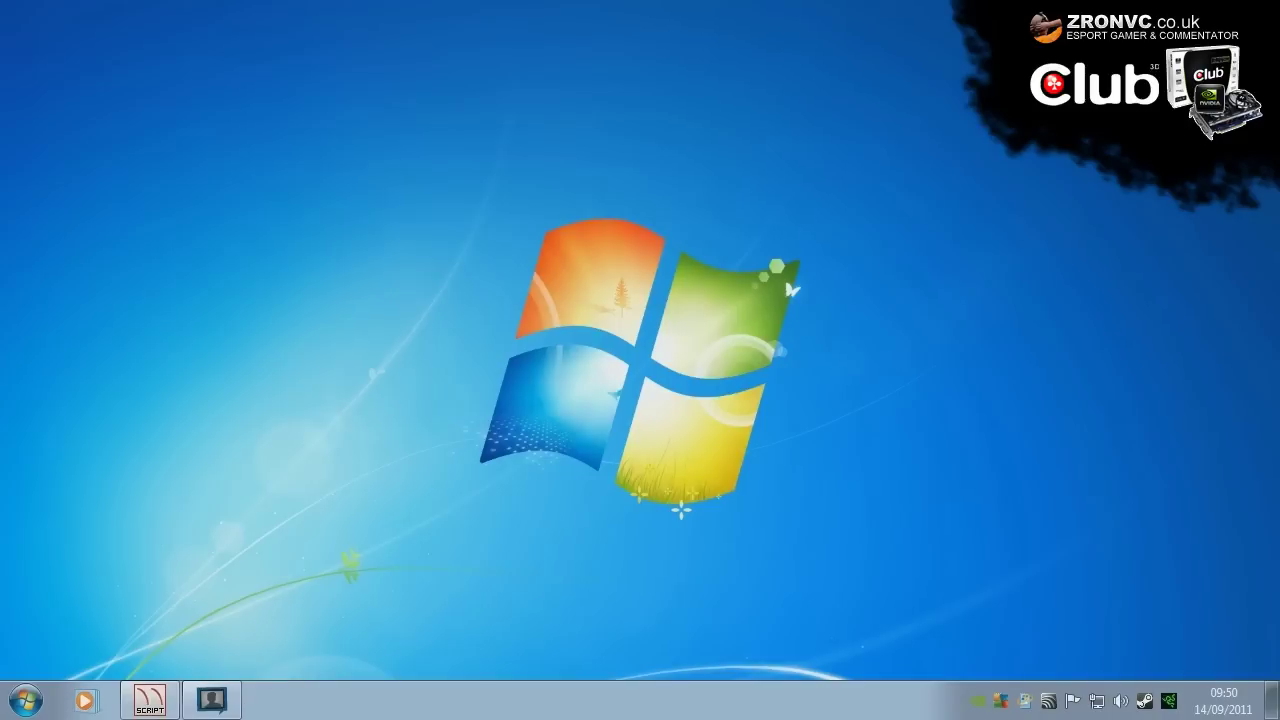
From Screen Resolution, keep 1280 × 720 and open the GTX 560's Advanced settings
right_click(650, 191)
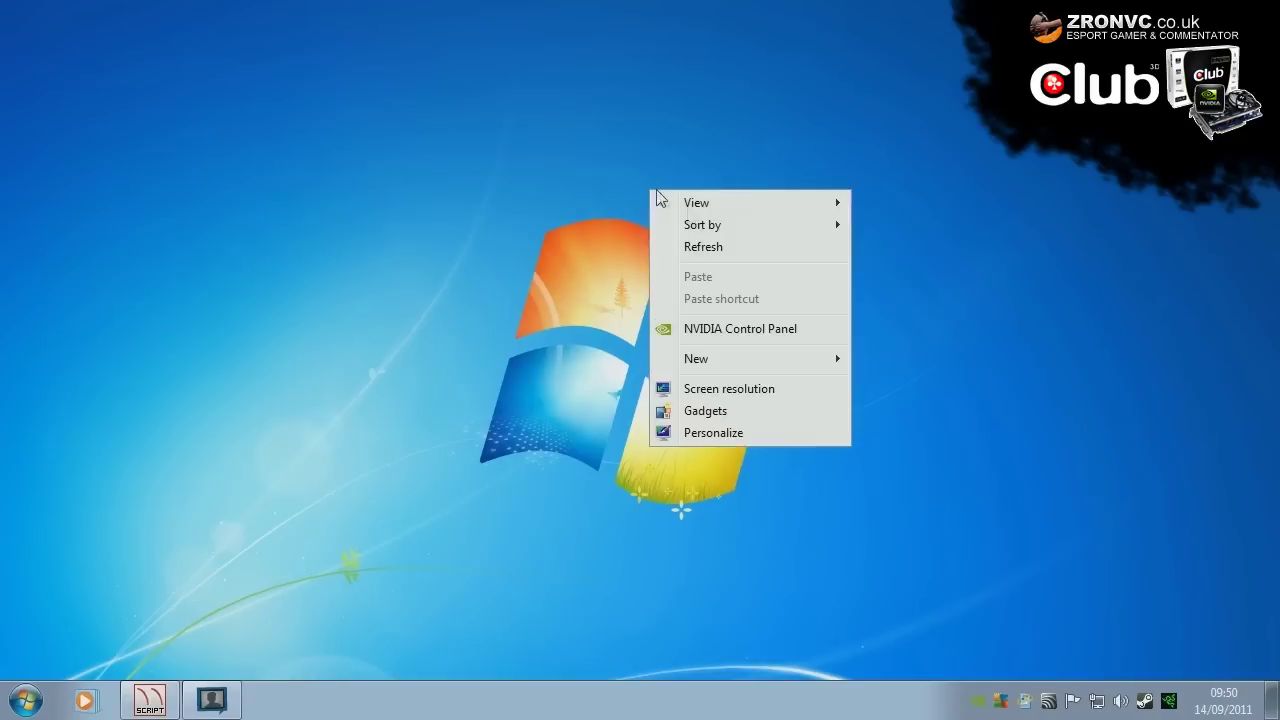
click(759, 389)
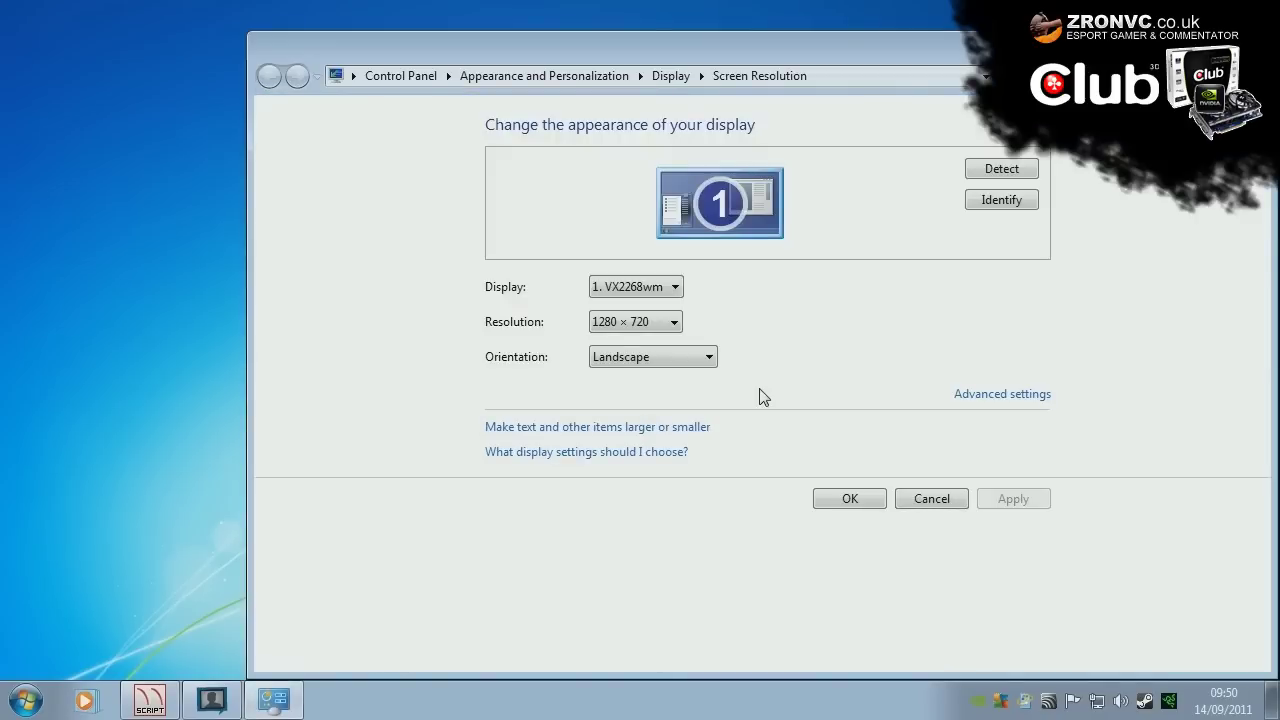
click(675, 325)
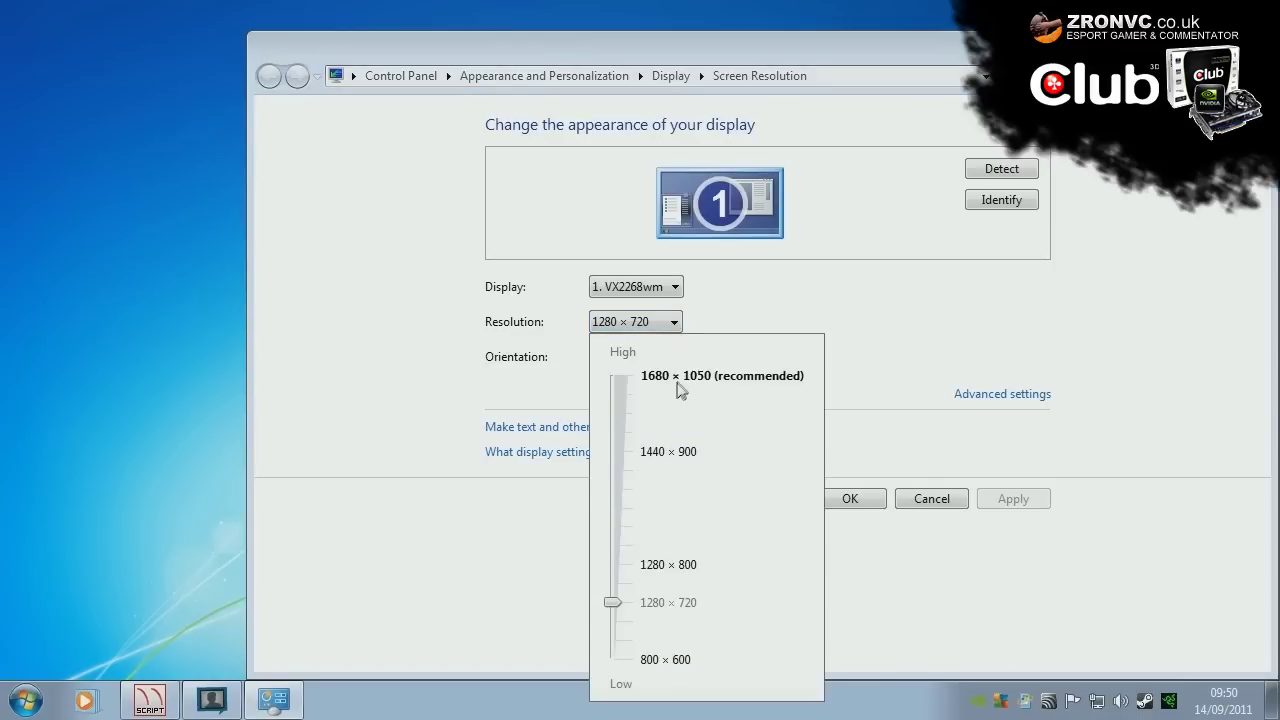
click(706, 322)
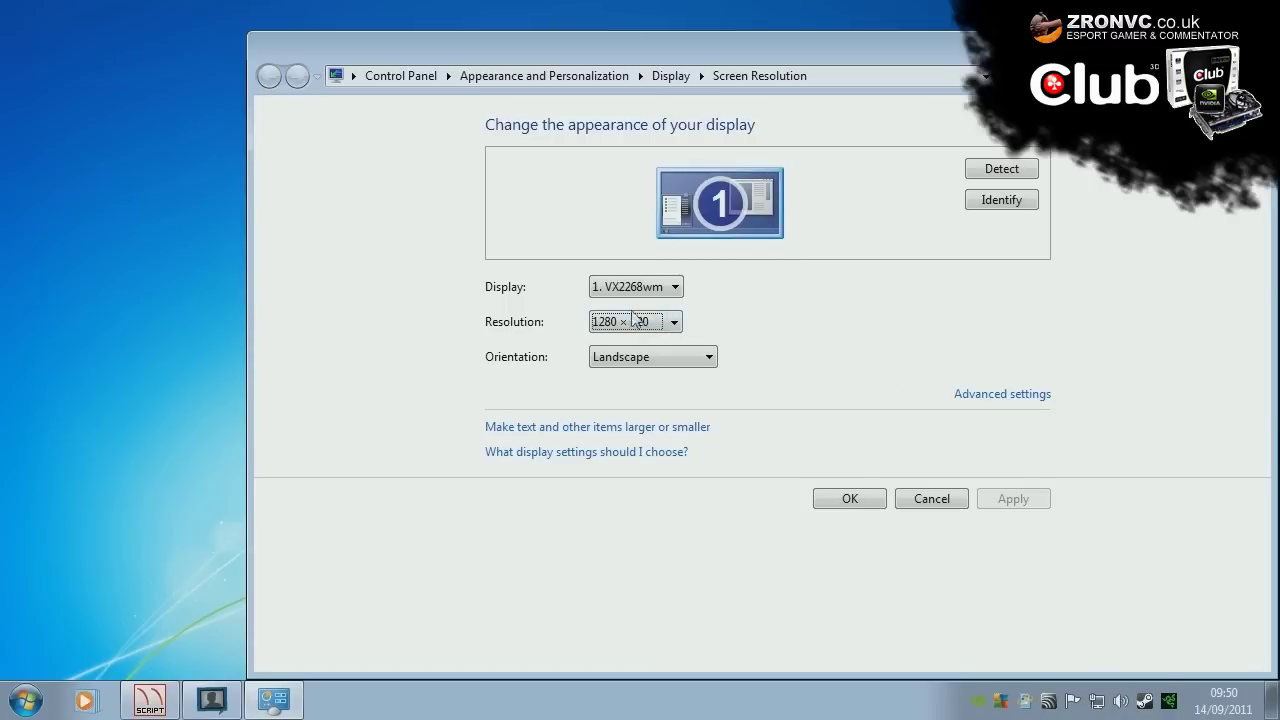
click(988, 396)
On the Monitor tab, hide unsupported modes, confirm 120 Hertz, then cancel the dialog
click(366, 99)
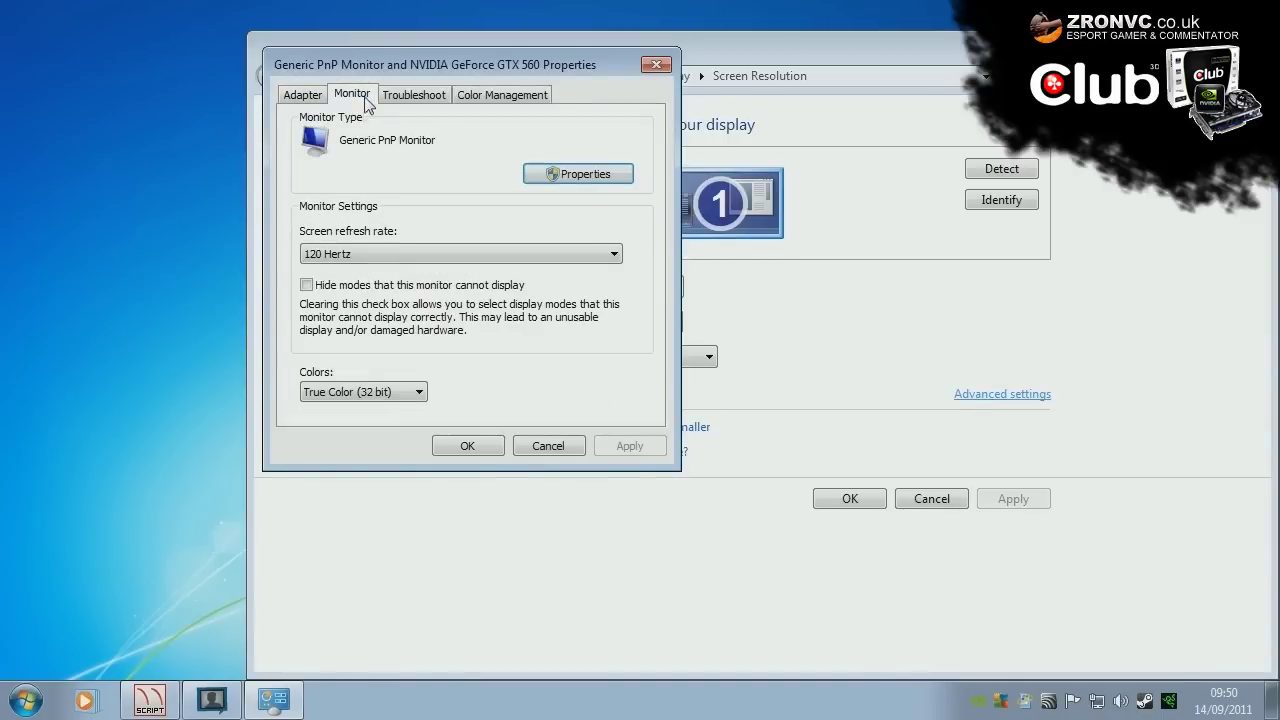
click(308, 285)
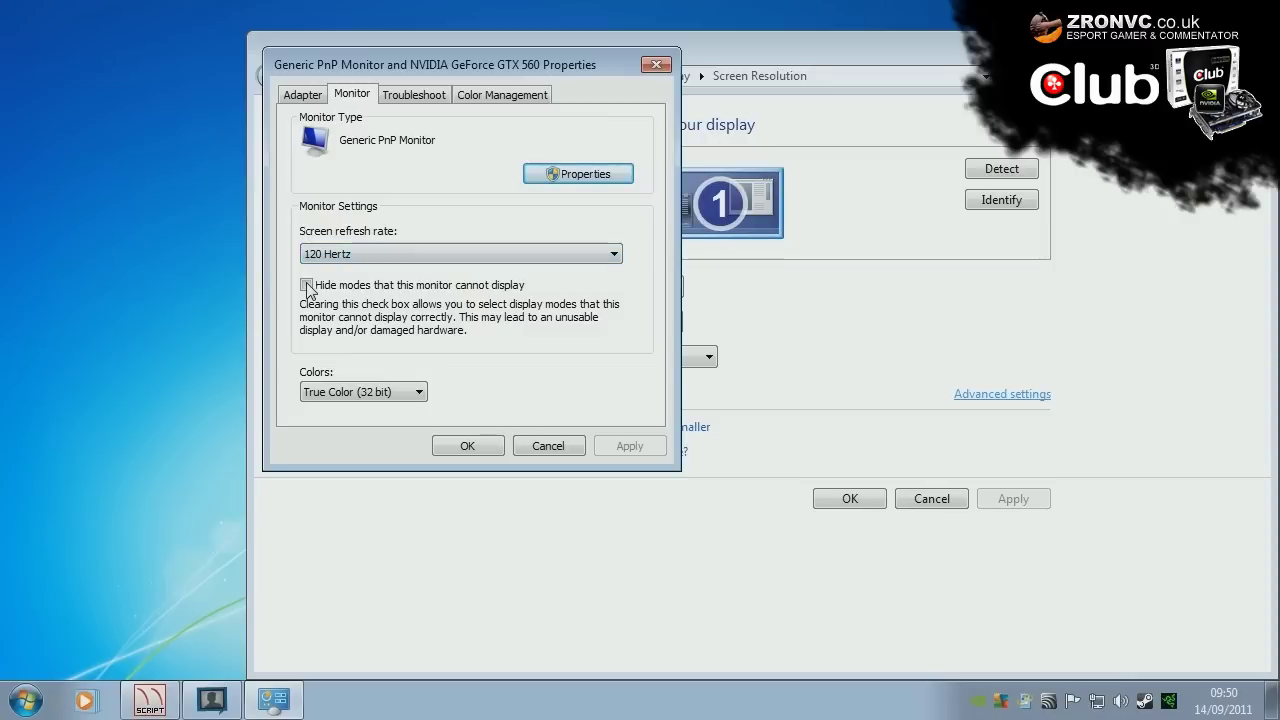
click(364, 262)
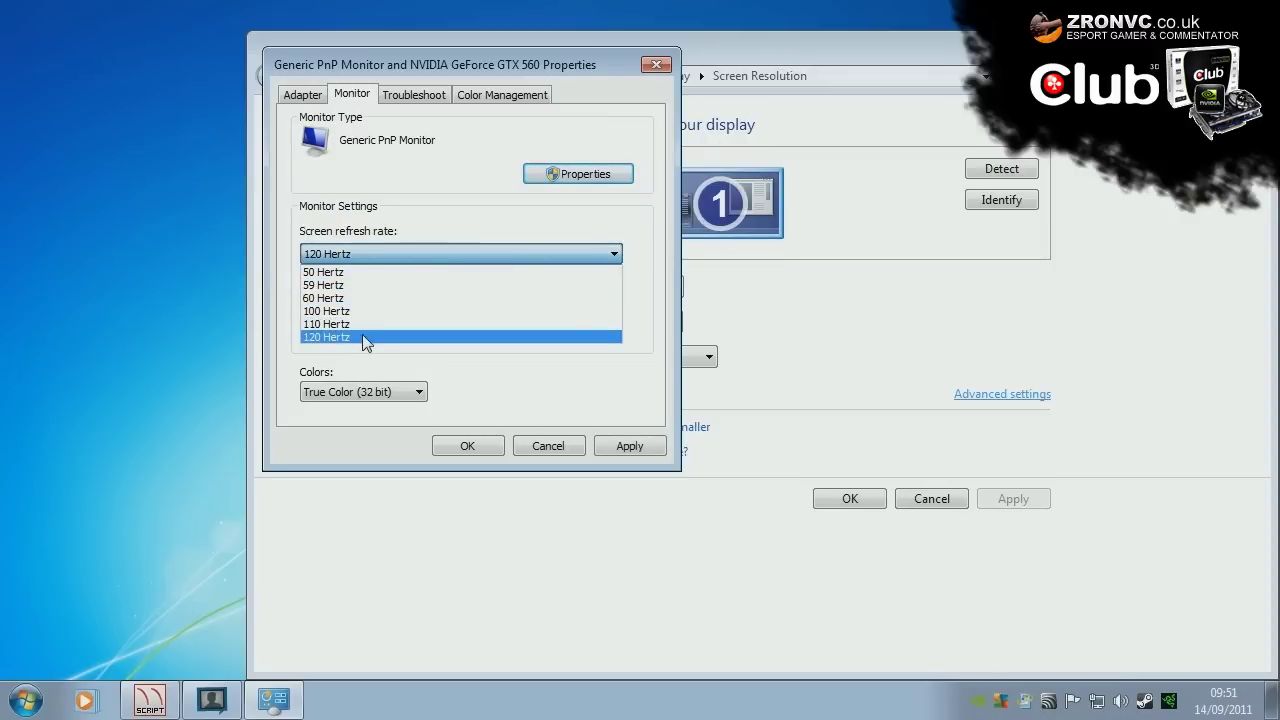
click(459, 370)
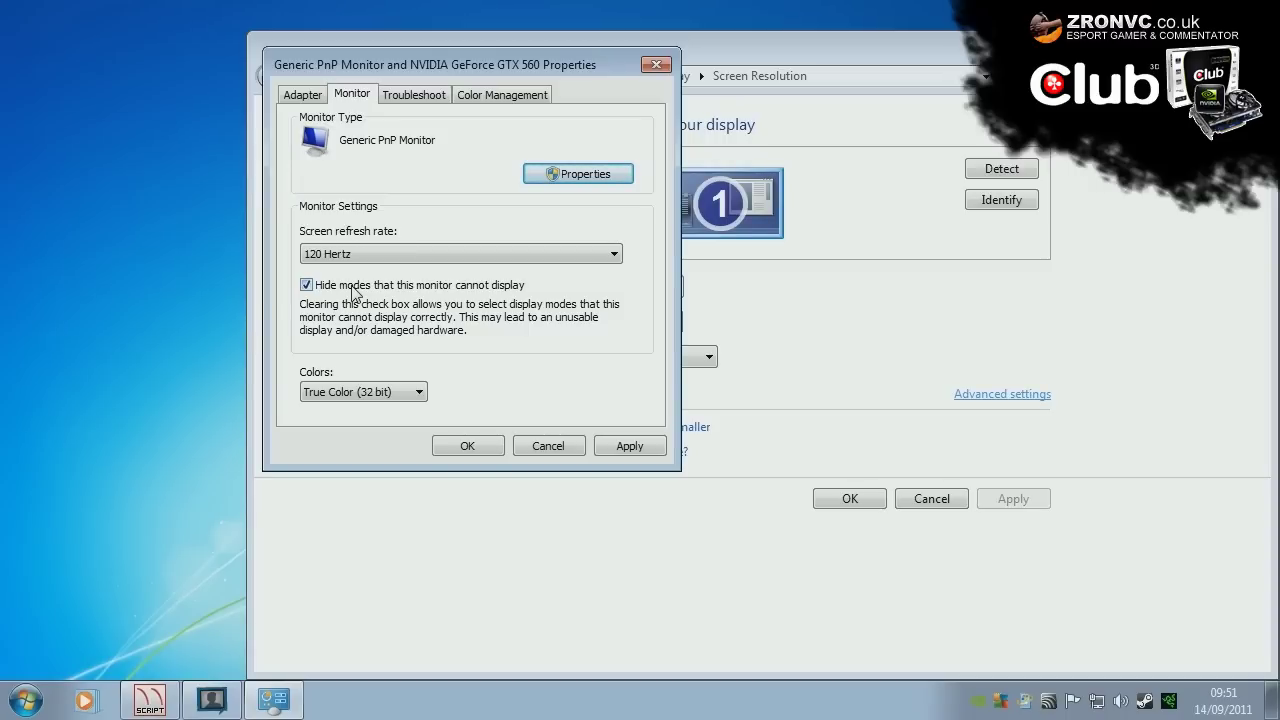
click(552, 446)
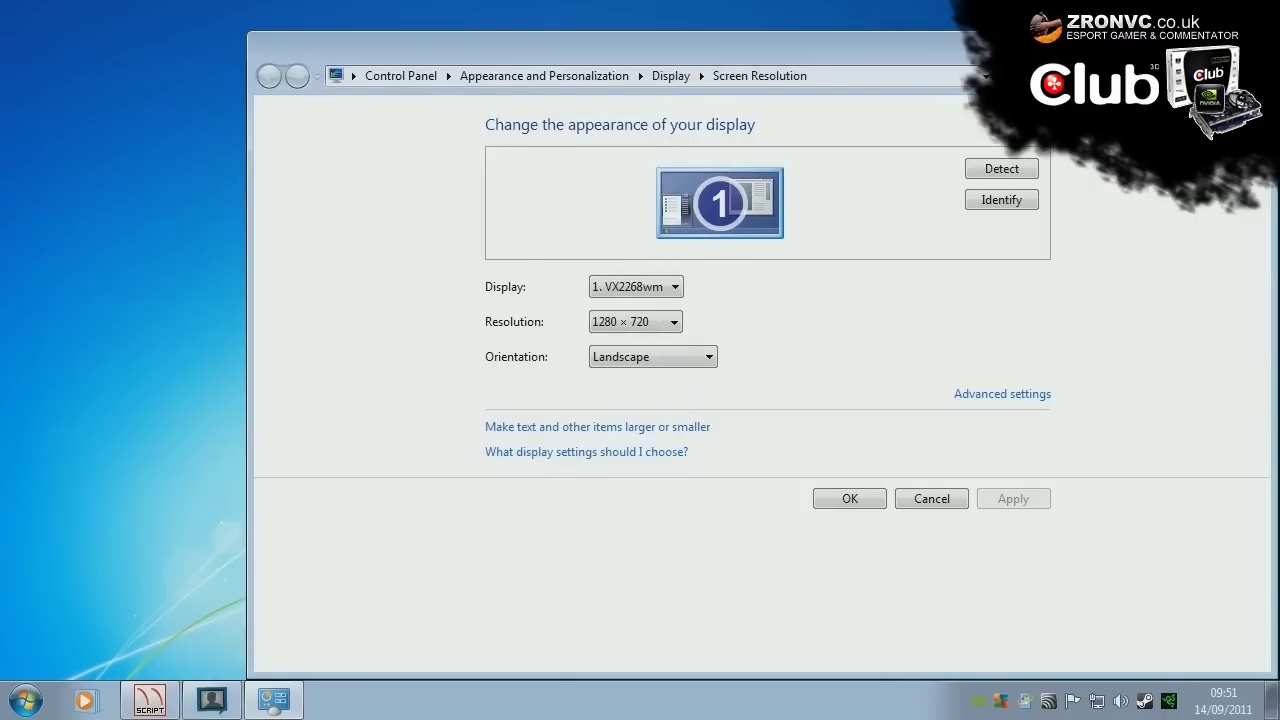
Close Screen Resolution, browse the themes in Personalization, then close that window
key(alt+F4)
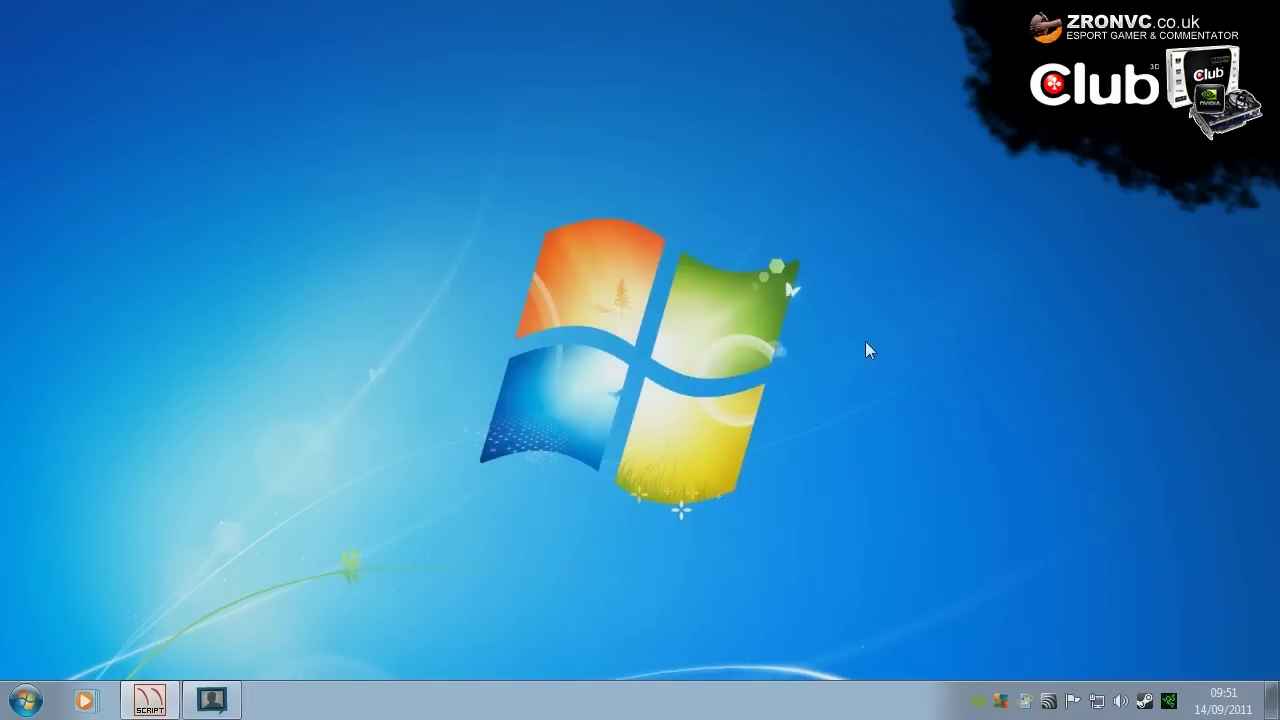
right_click(866, 347)
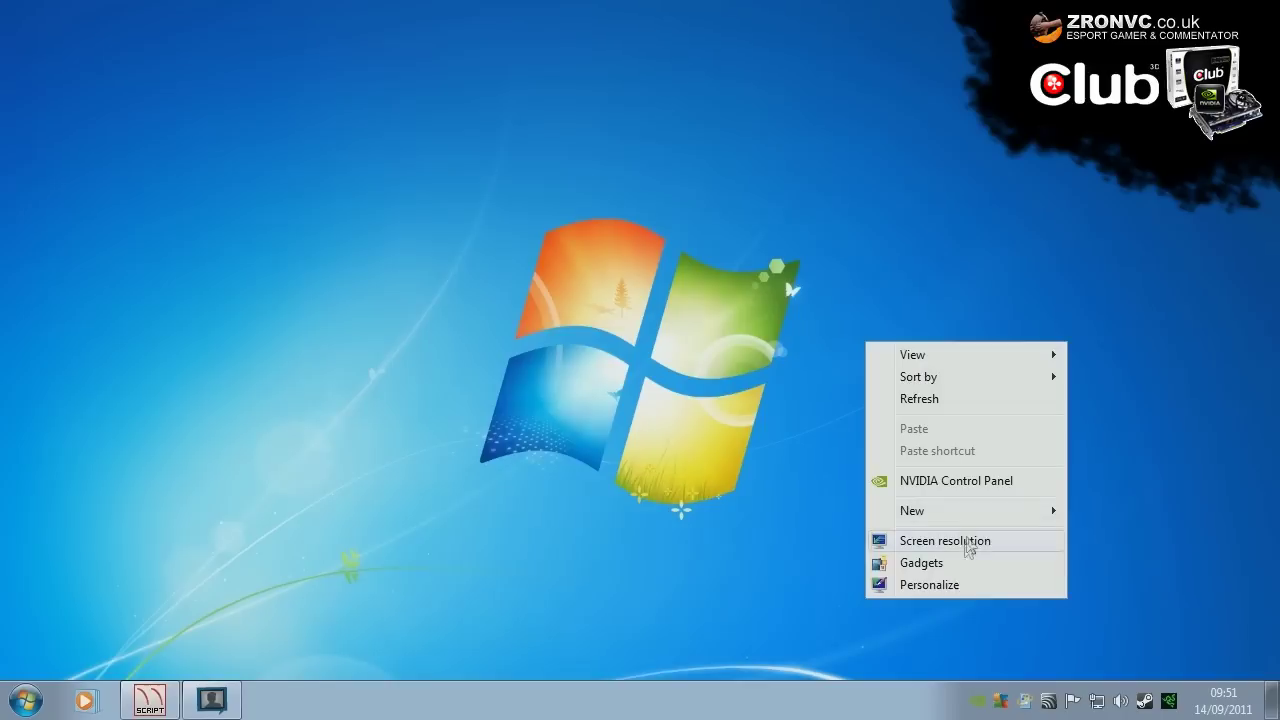
click(932, 588)
scroll(625, 480, down, 1)
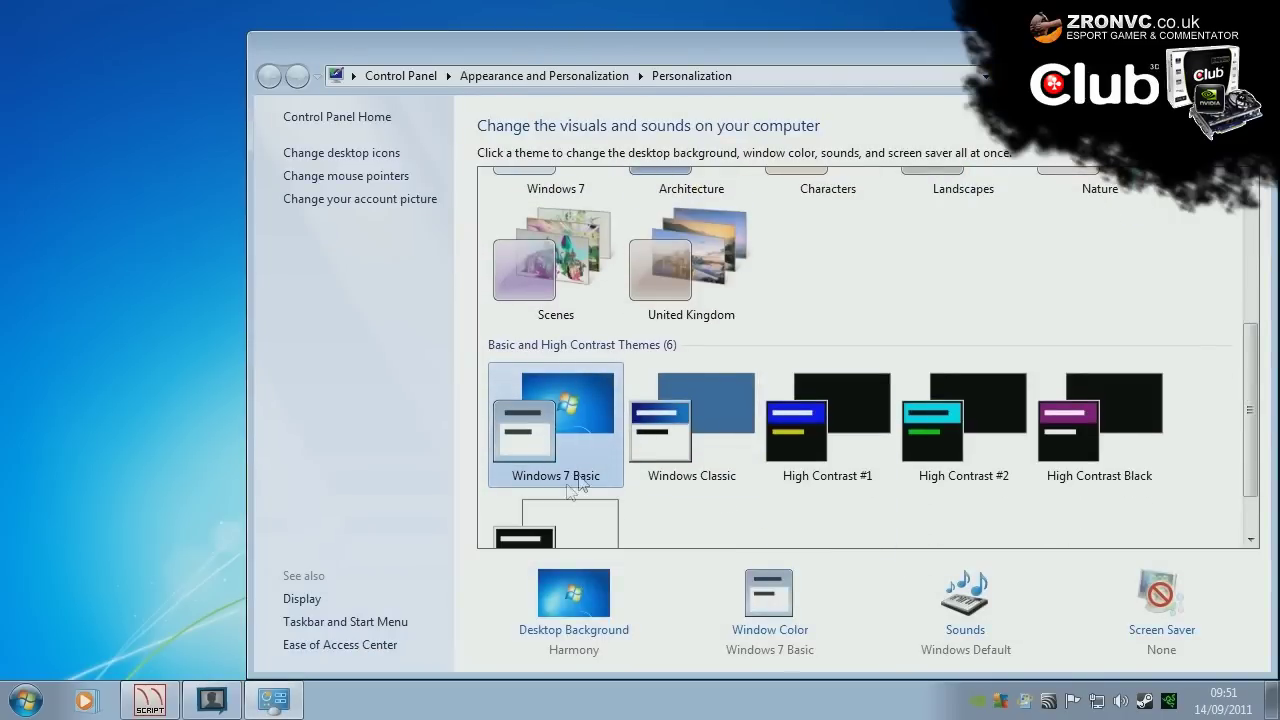
scroll(567, 425, down, 1)
scroll(573, 427, up, 3)
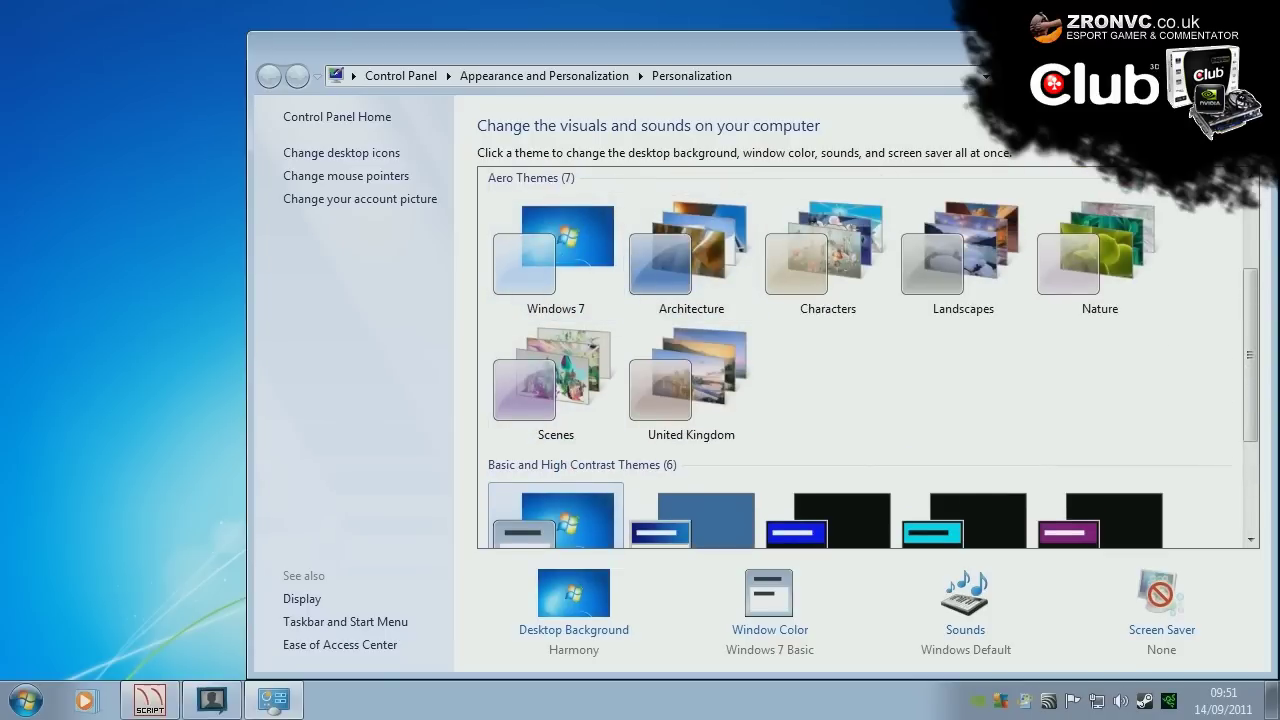
key(alt+F4)
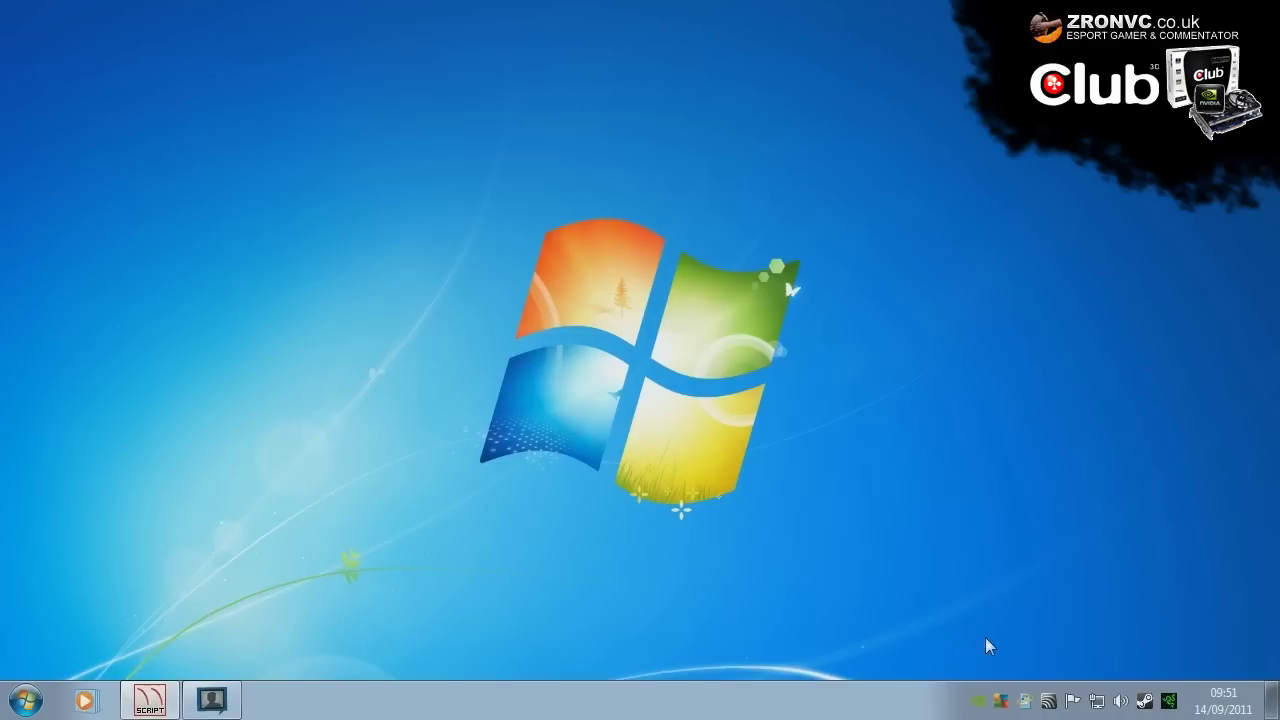
Launch NVIDIA Control Panel from the tray and view Change Resolution at 1280 × 720, 120Hz
right_click(912, 352)
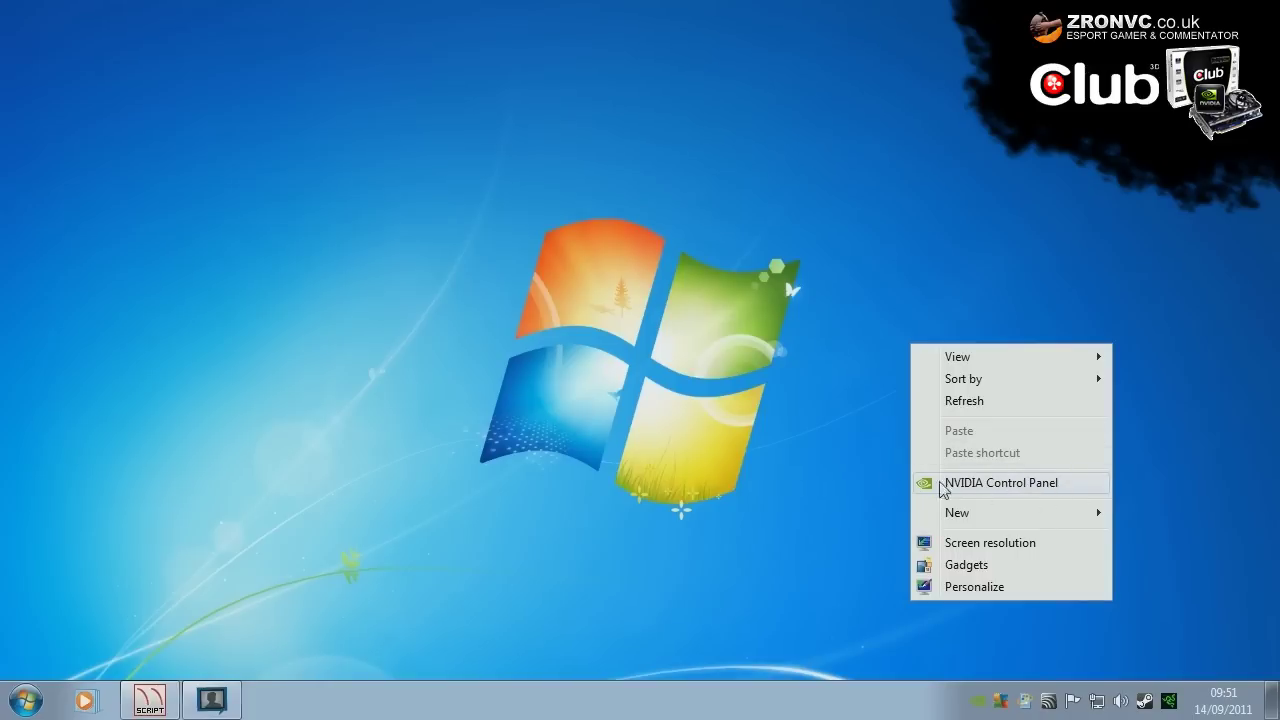
click(847, 471)
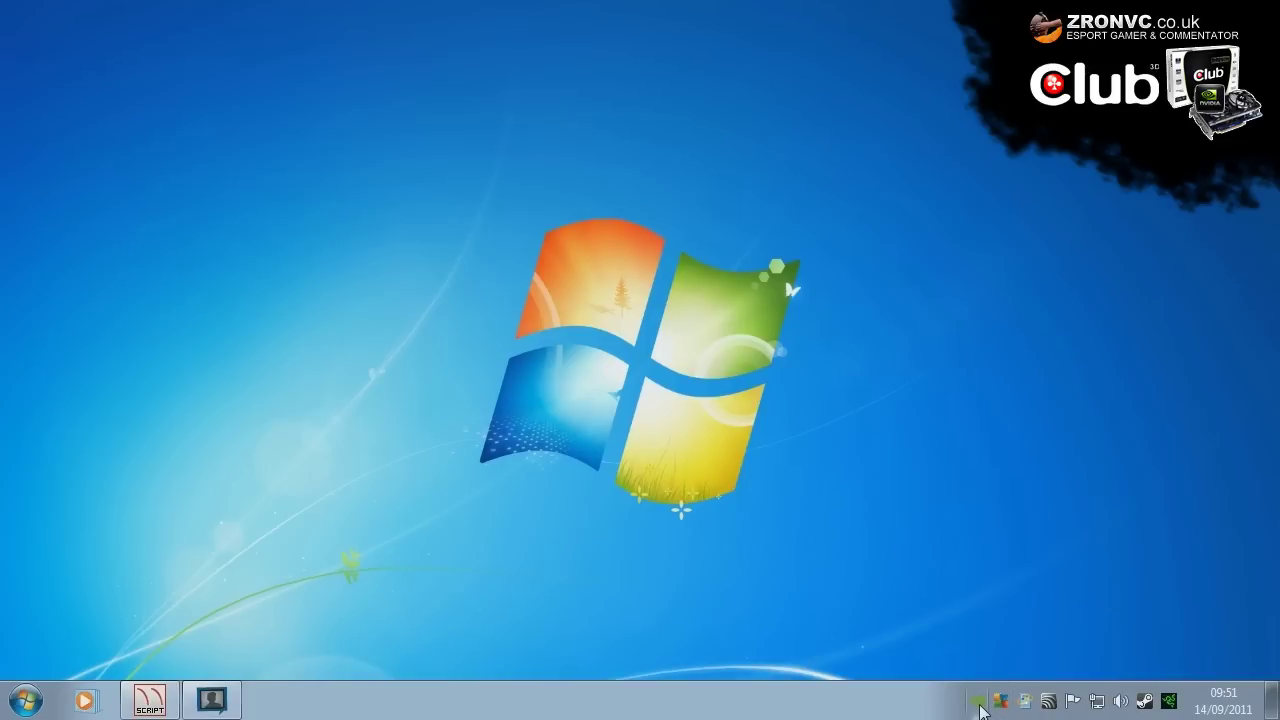
double_click(978, 703)
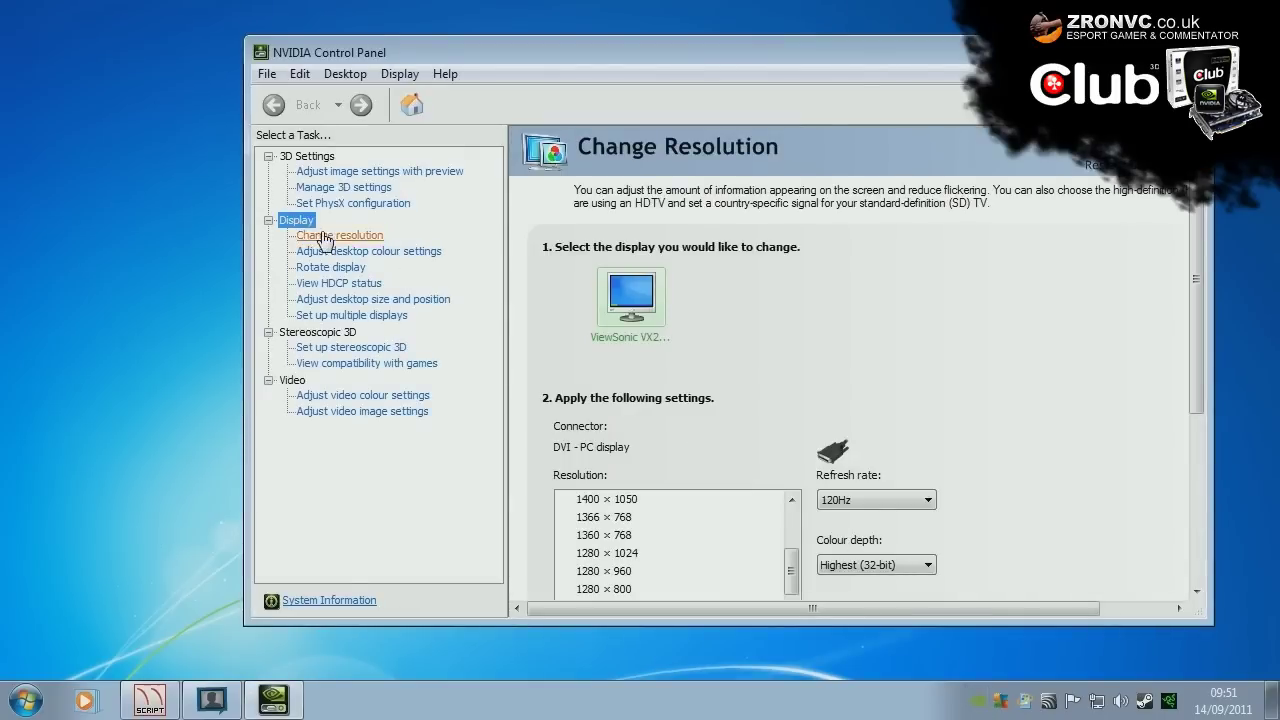
drag(1190, 203, 1191, 299)
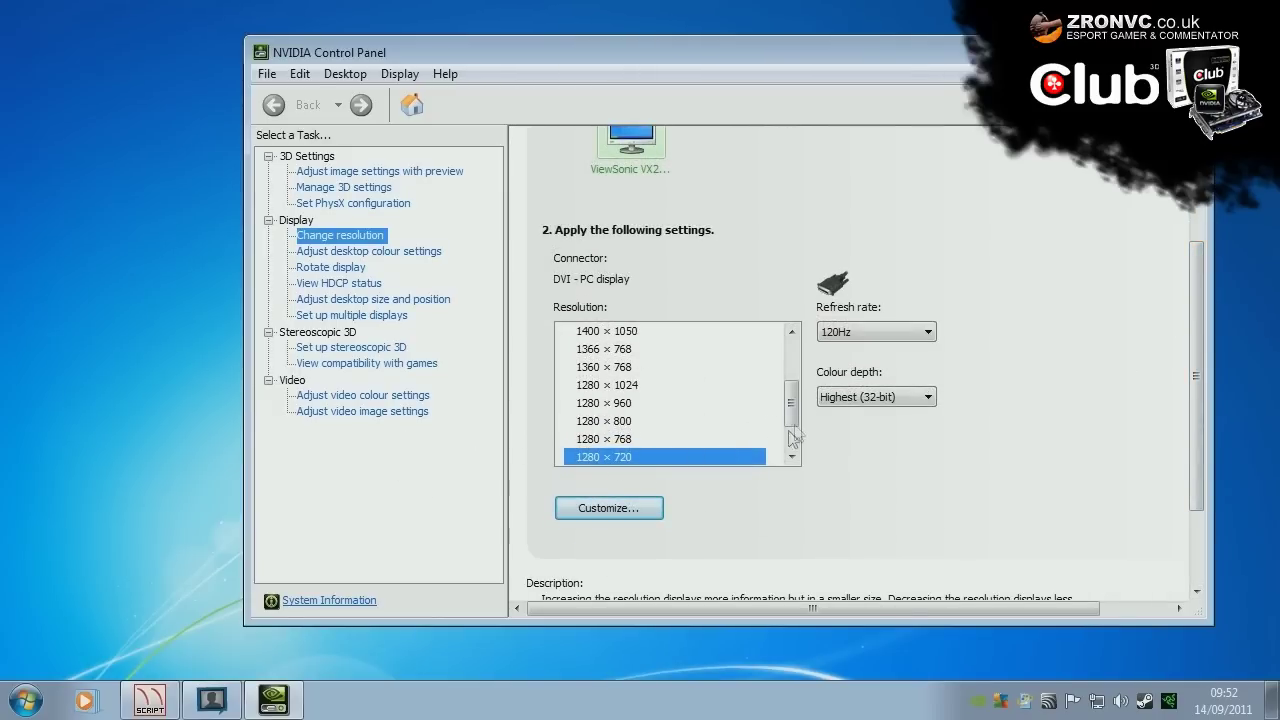
drag(790, 428, 790, 352)
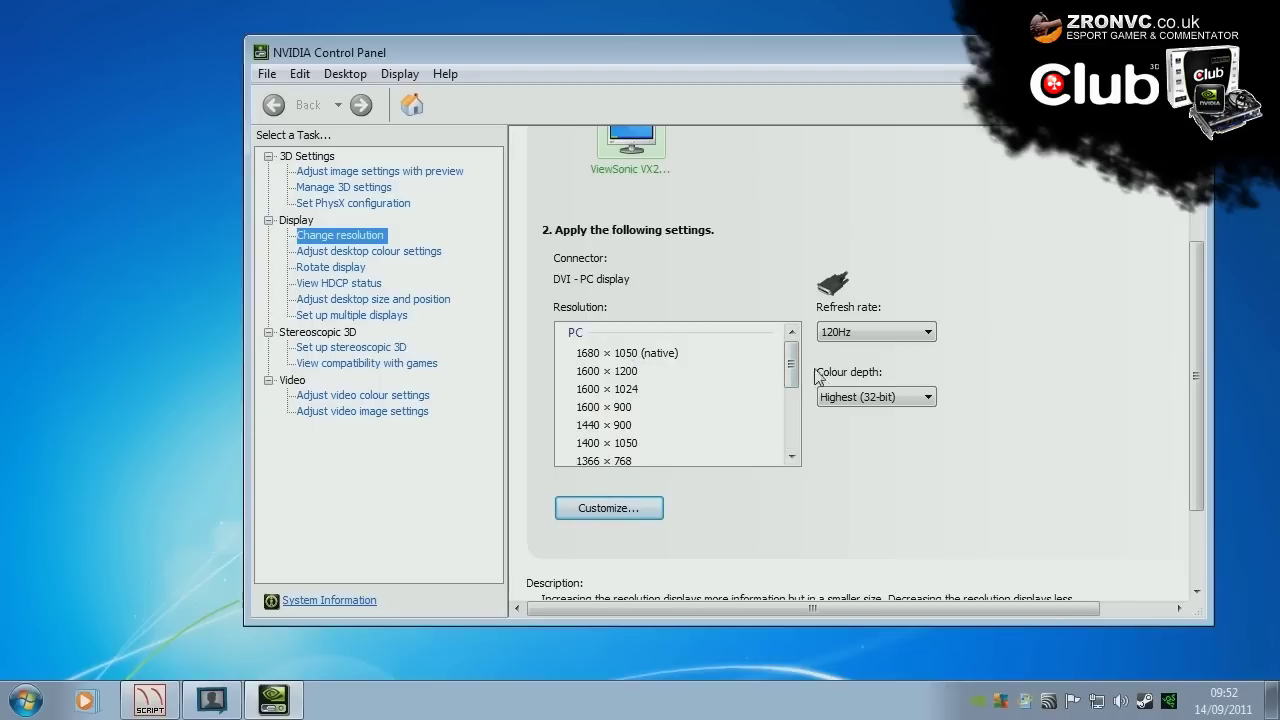
Keep 120Hz, open Customise, and start then cancel a 1280 × 720 custom resolution
click(860, 335)
click(858, 336)
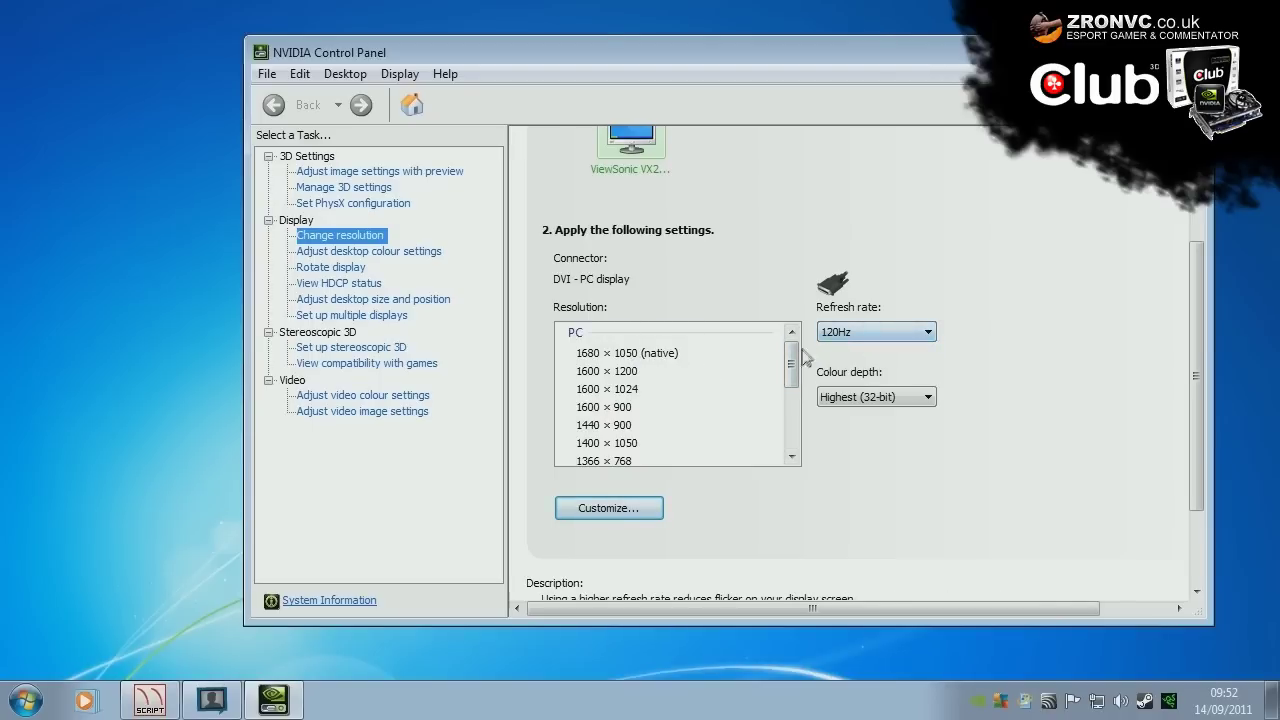
click(612, 497)
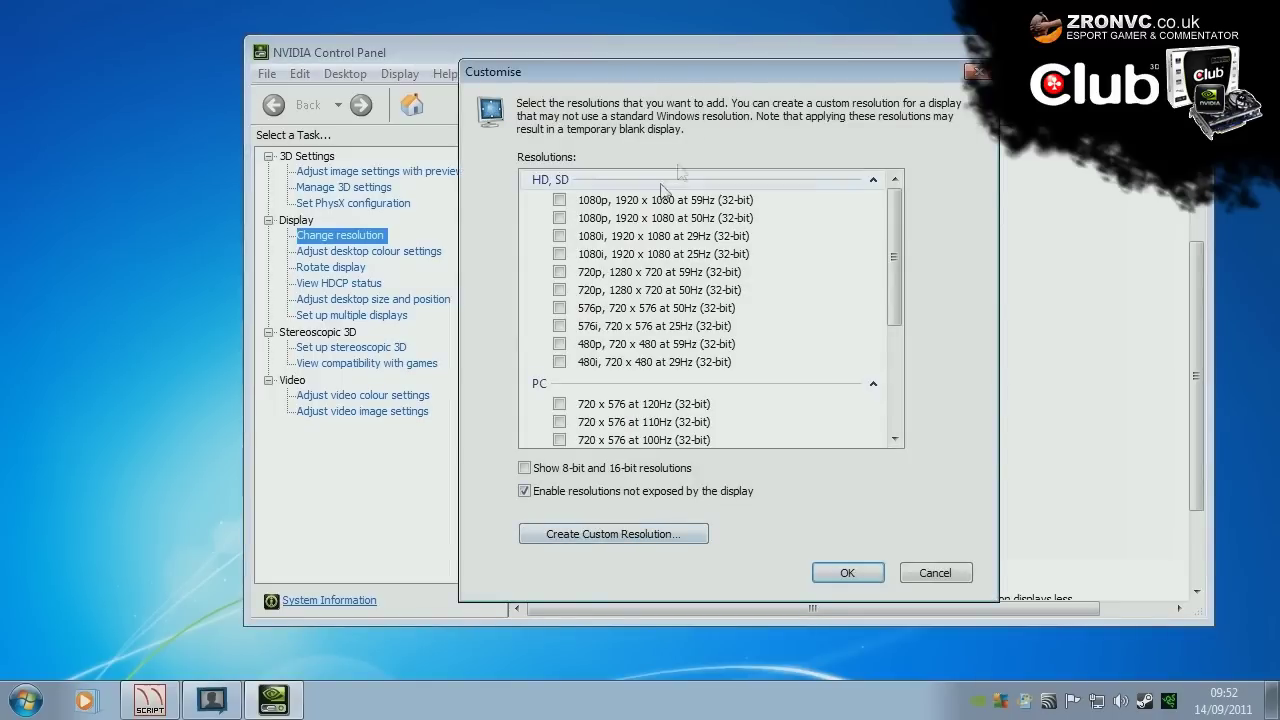
drag(894, 256, 895, 392)
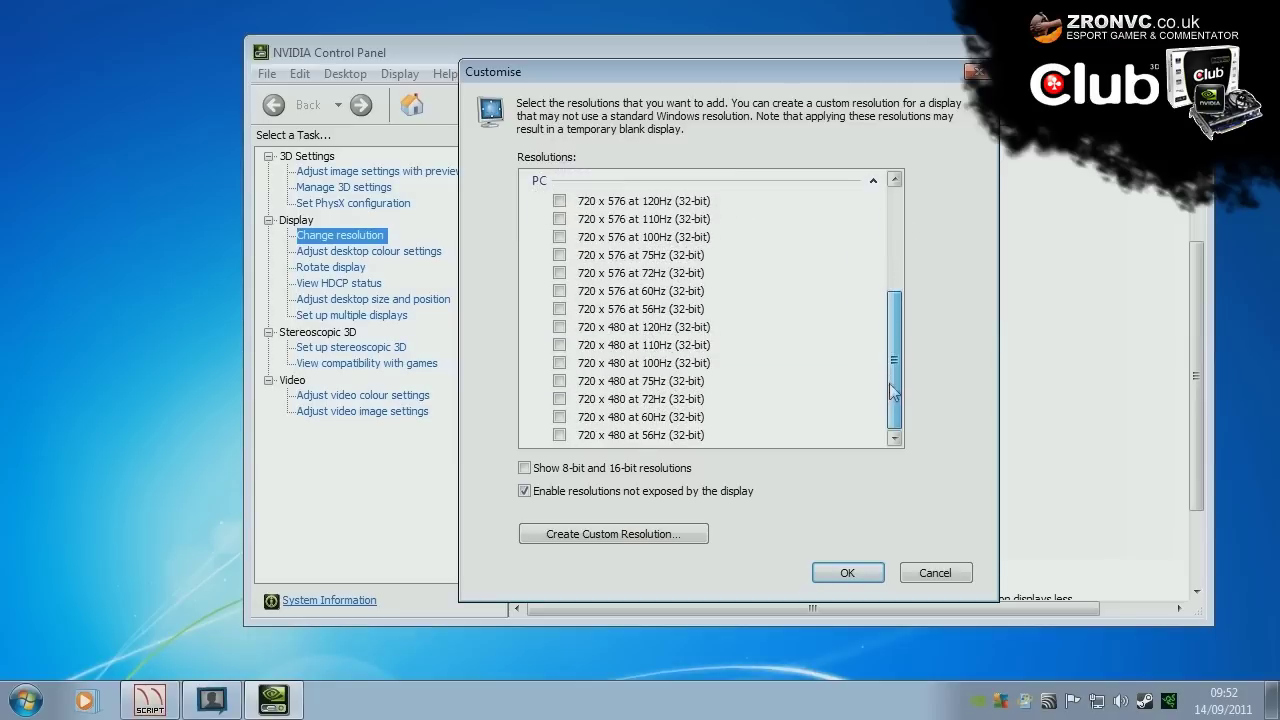
click(585, 536)
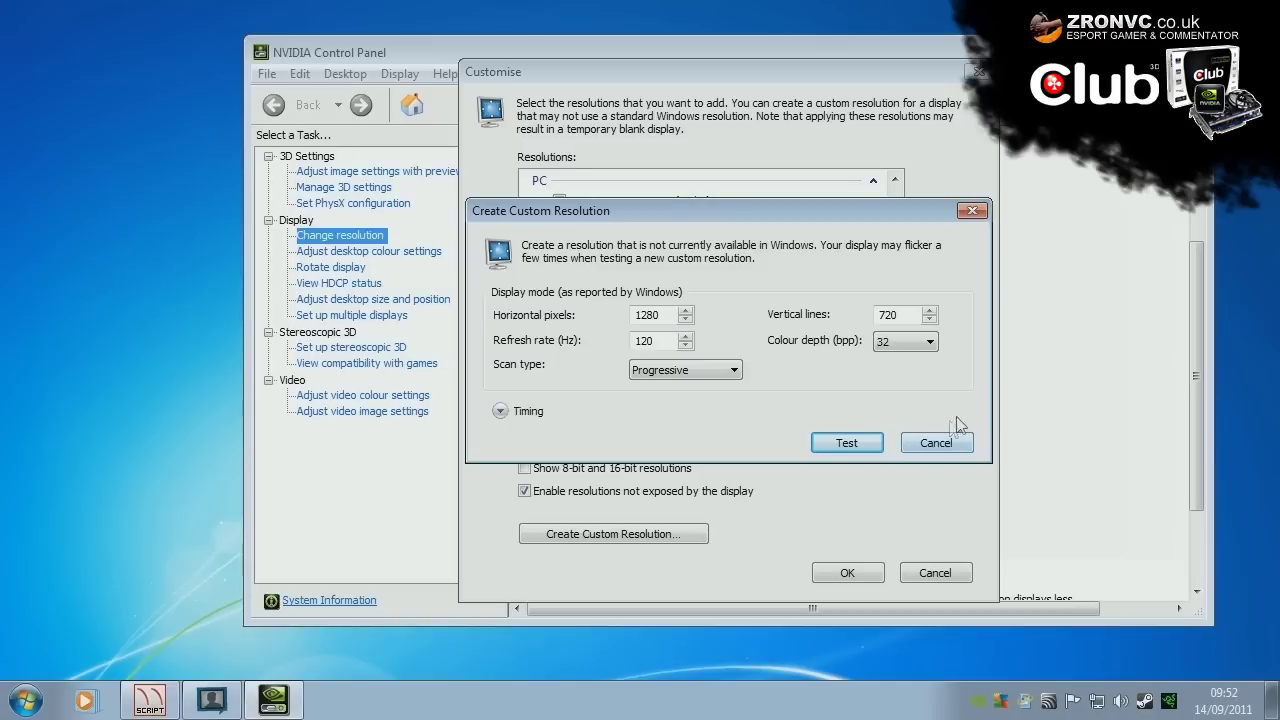
click(953, 446)
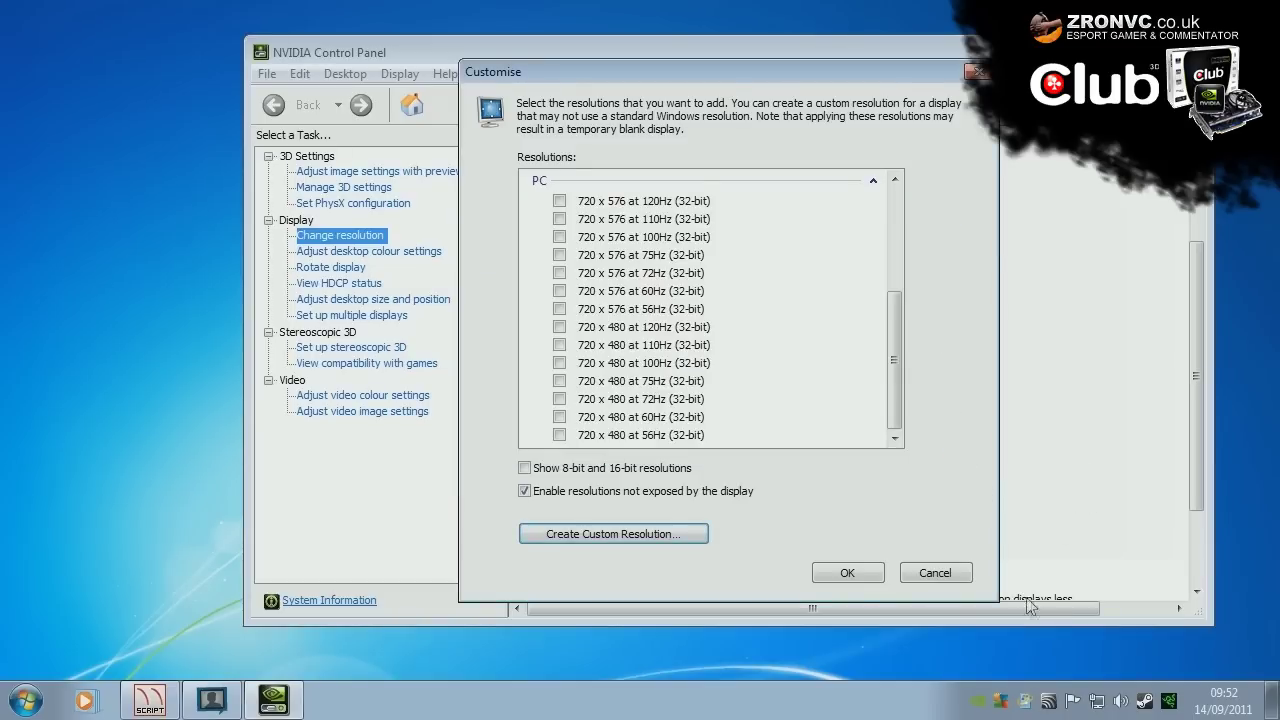
Confirm the Customise dialog with OK, returning to 1280 × 720 at 120Hz
click(852, 573)
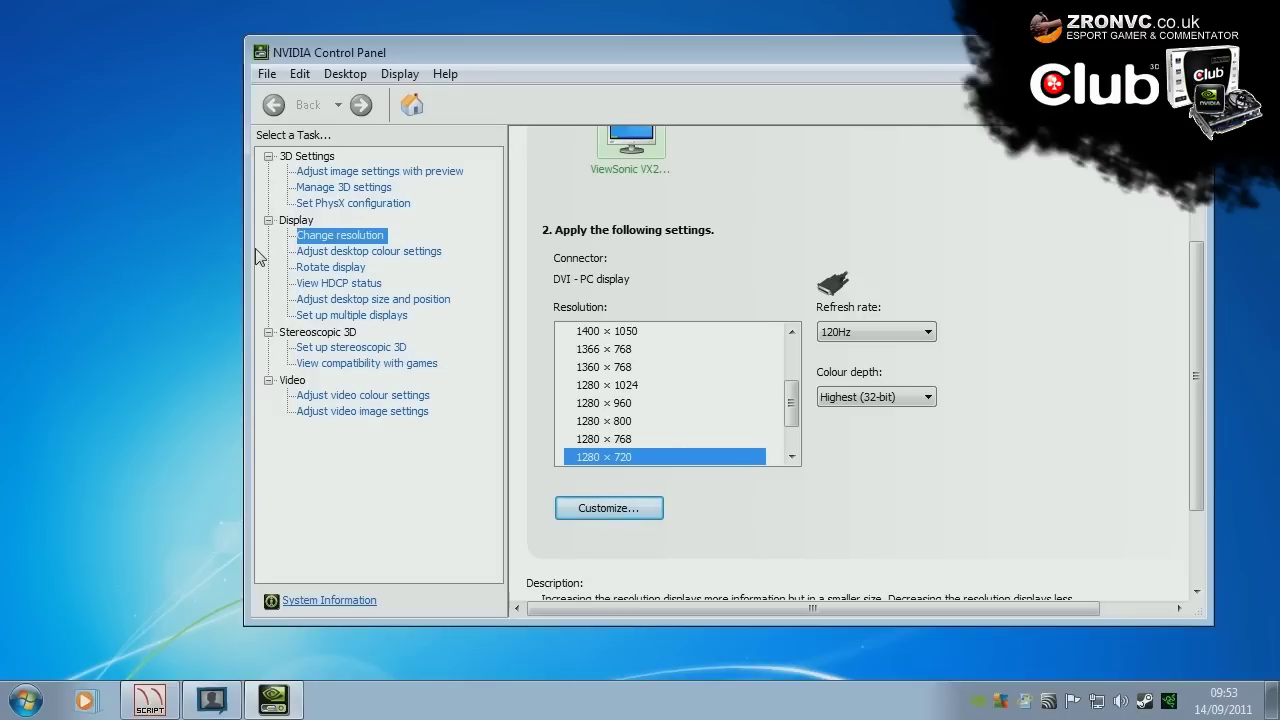
Go to Manage 3D settings and view the Program Settings overrides for Mozilla Firefox
click(333, 190)
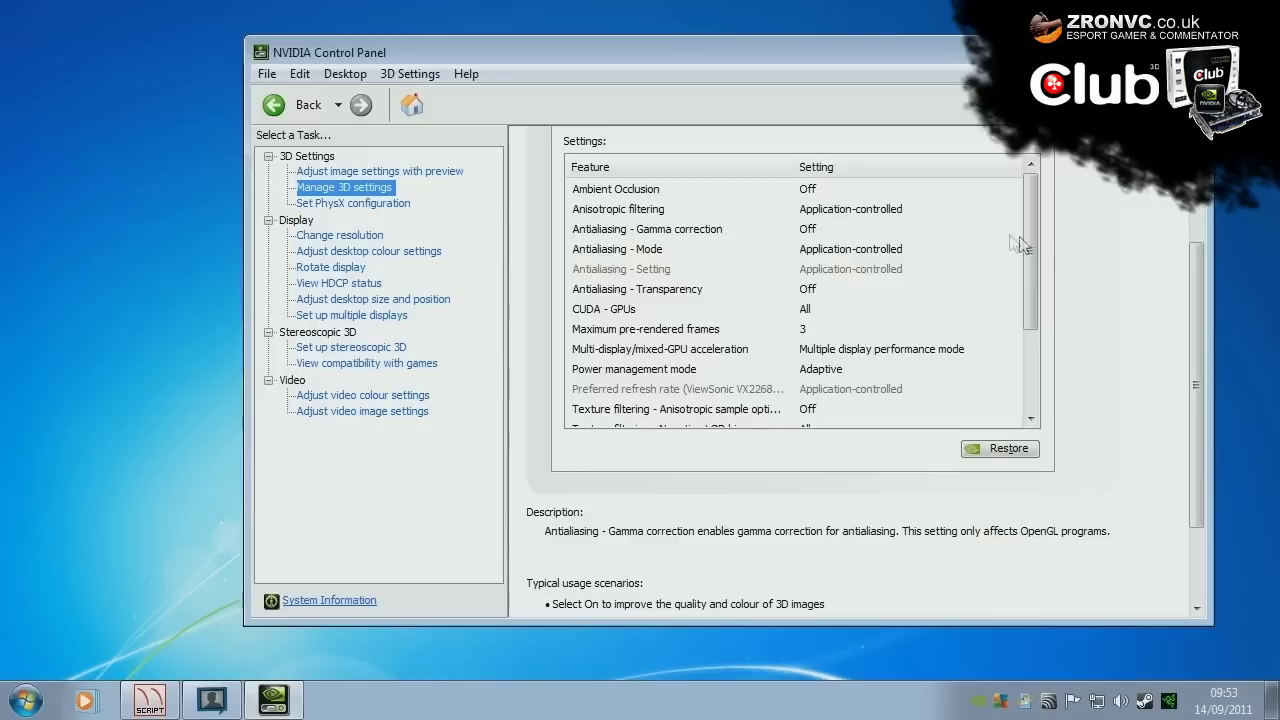
scroll(1190, 307, up, 5)
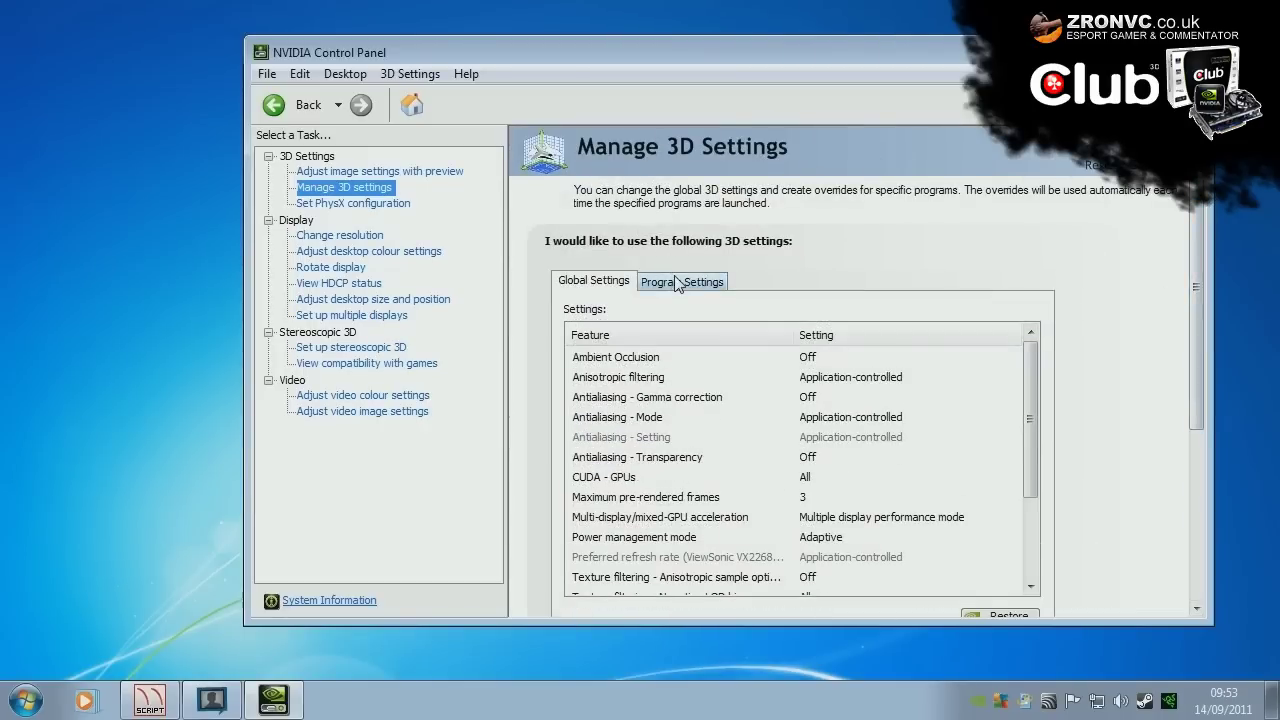
click(677, 284)
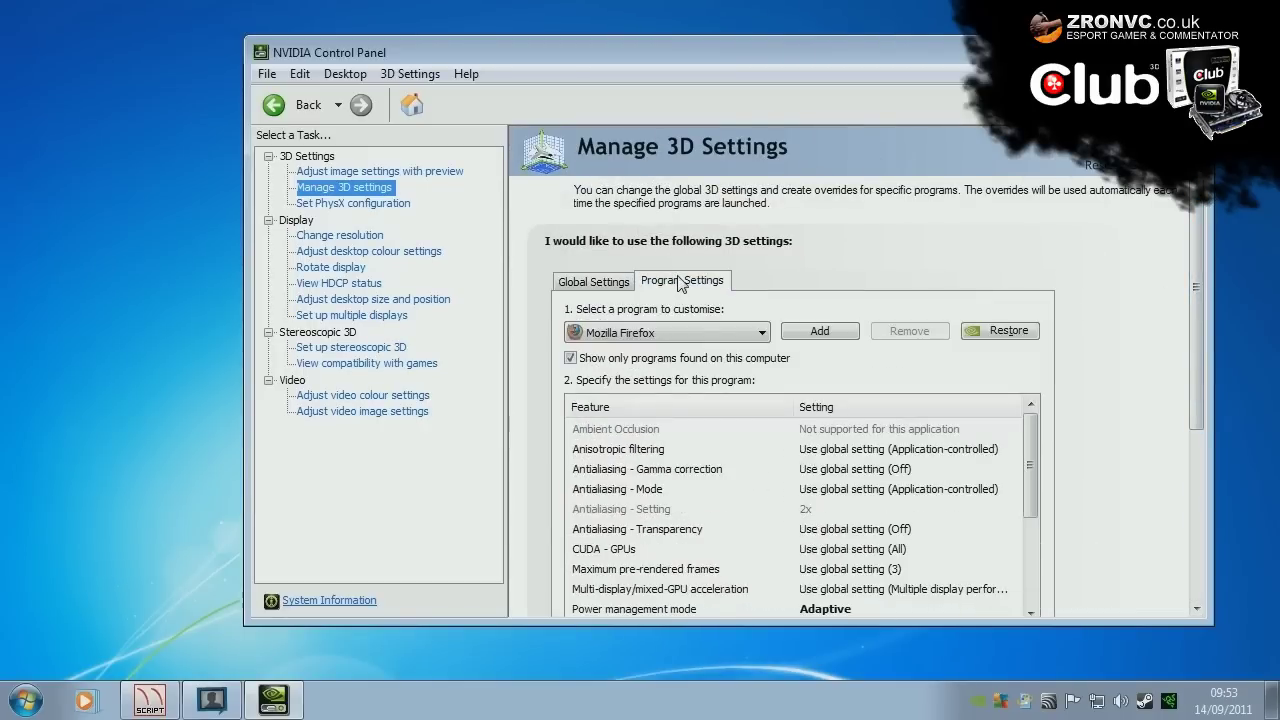
click(836, 490)
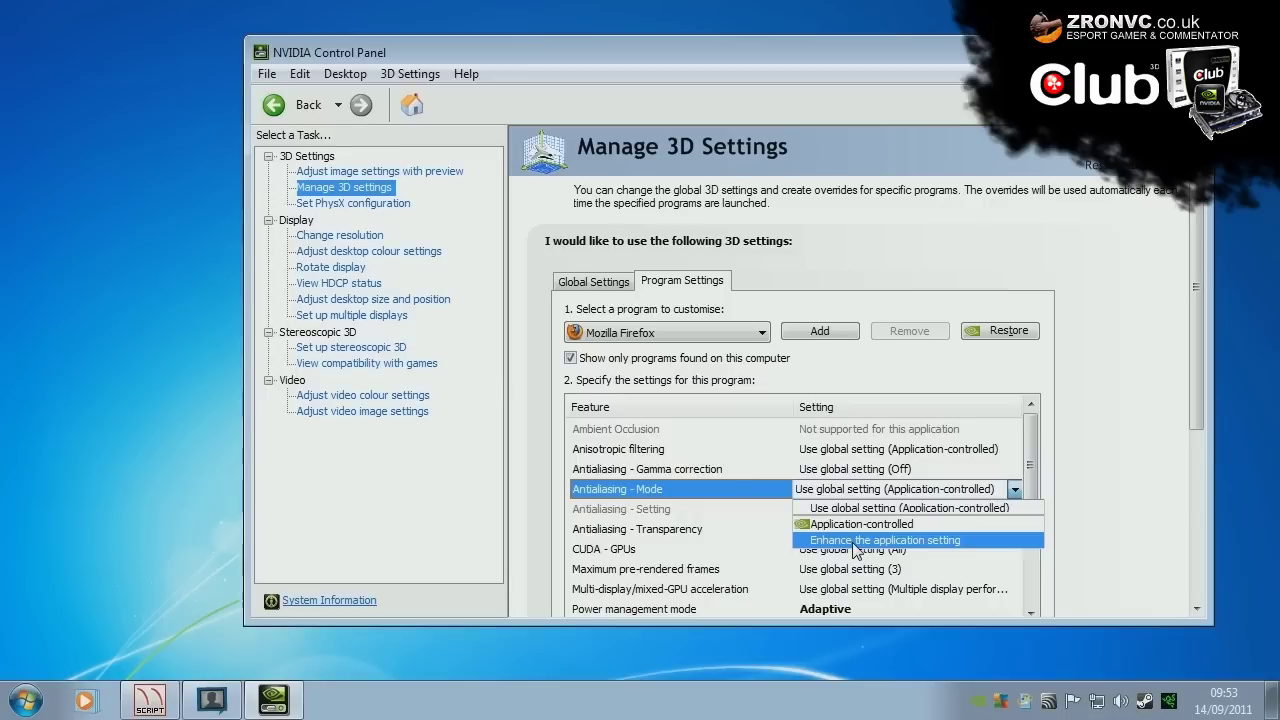
click(849, 541)
click(828, 516)
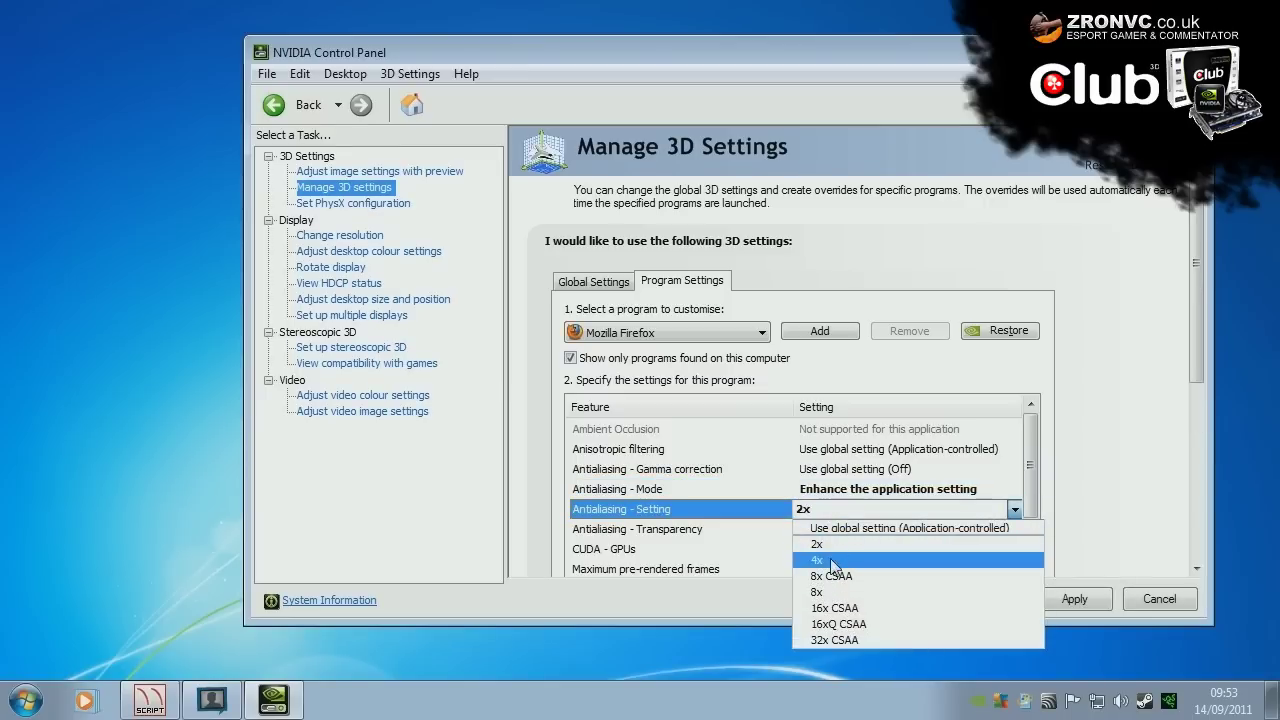
click(843, 495)
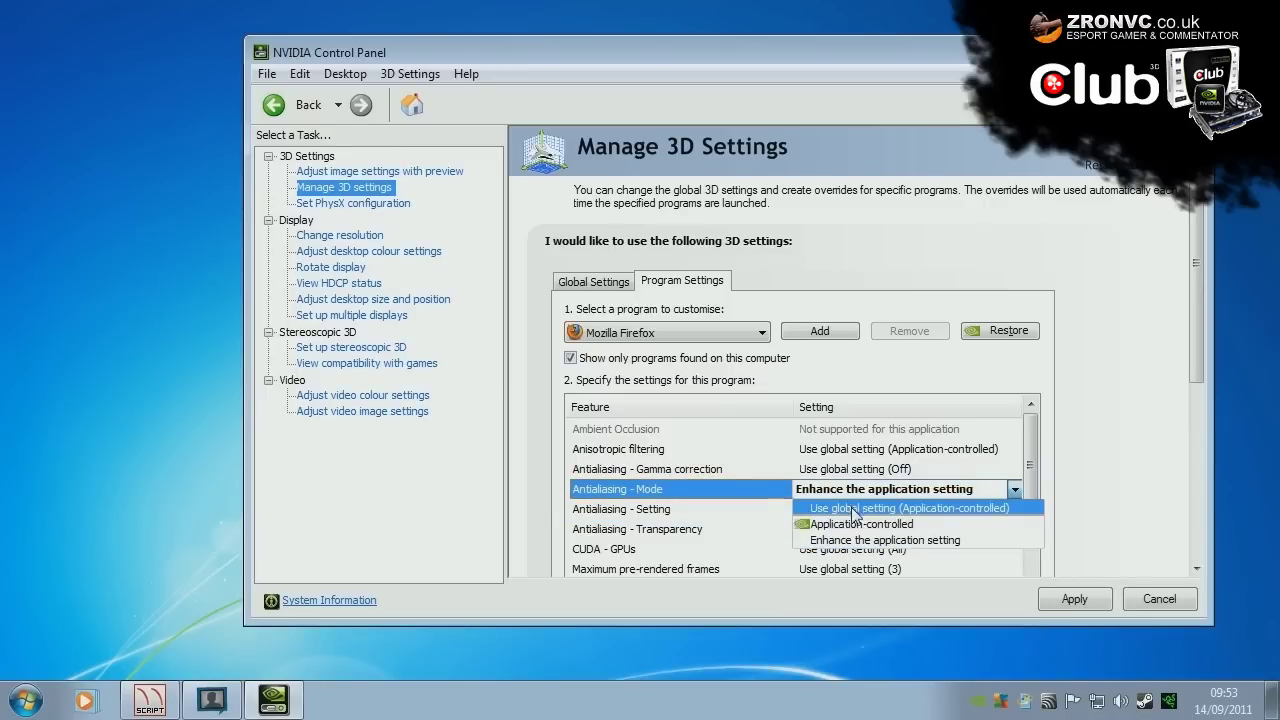
click(853, 509)
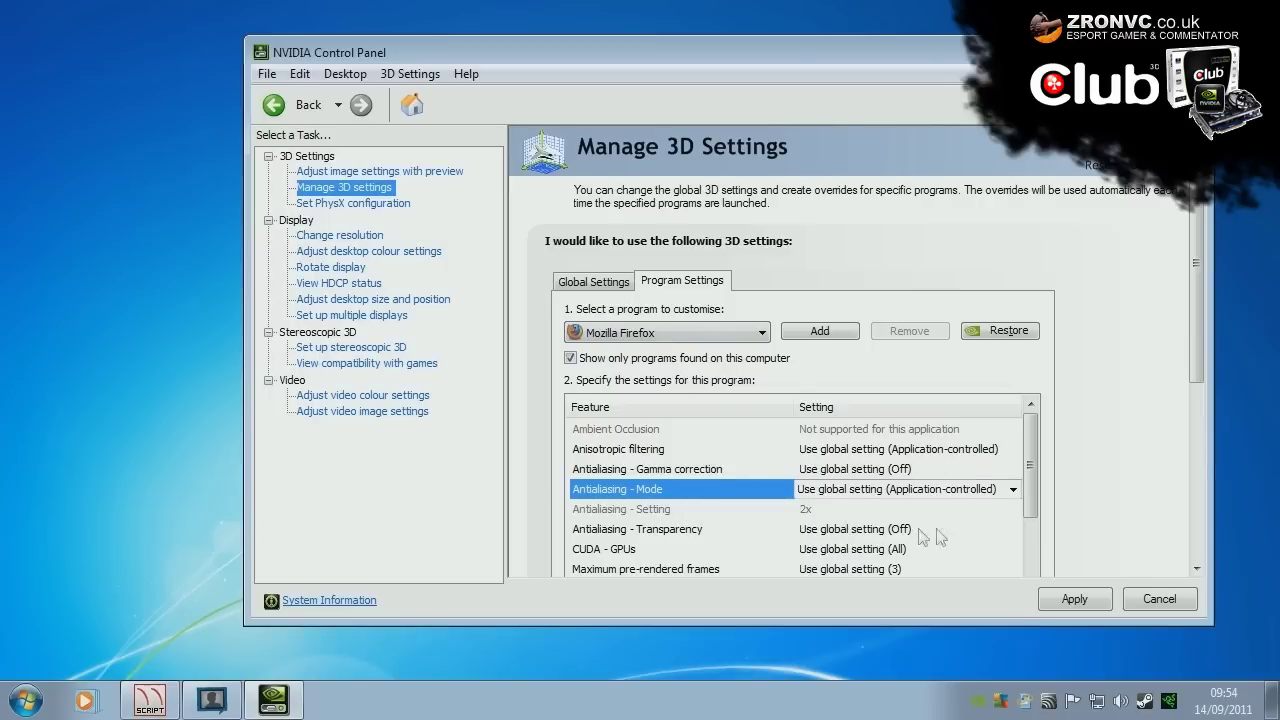
On Global Settings, select Maximum pre-rendered frames (3) and scroll to its description
click(590, 280)
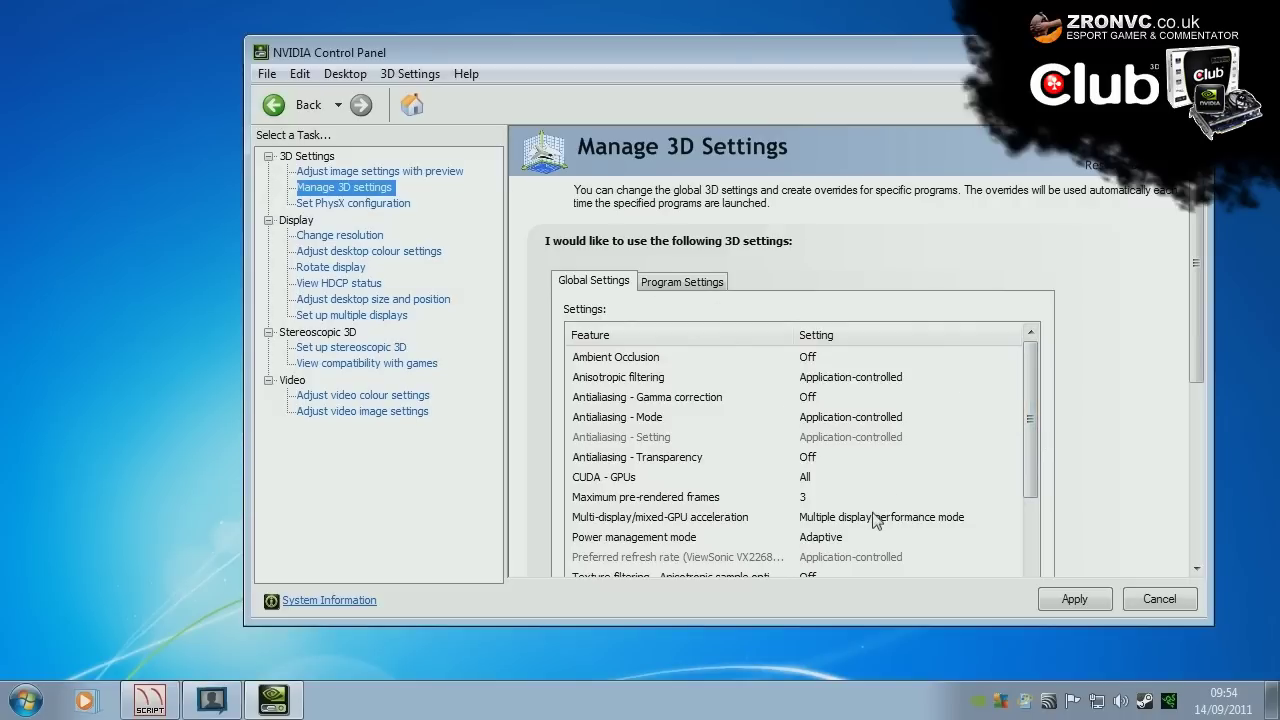
click(757, 497)
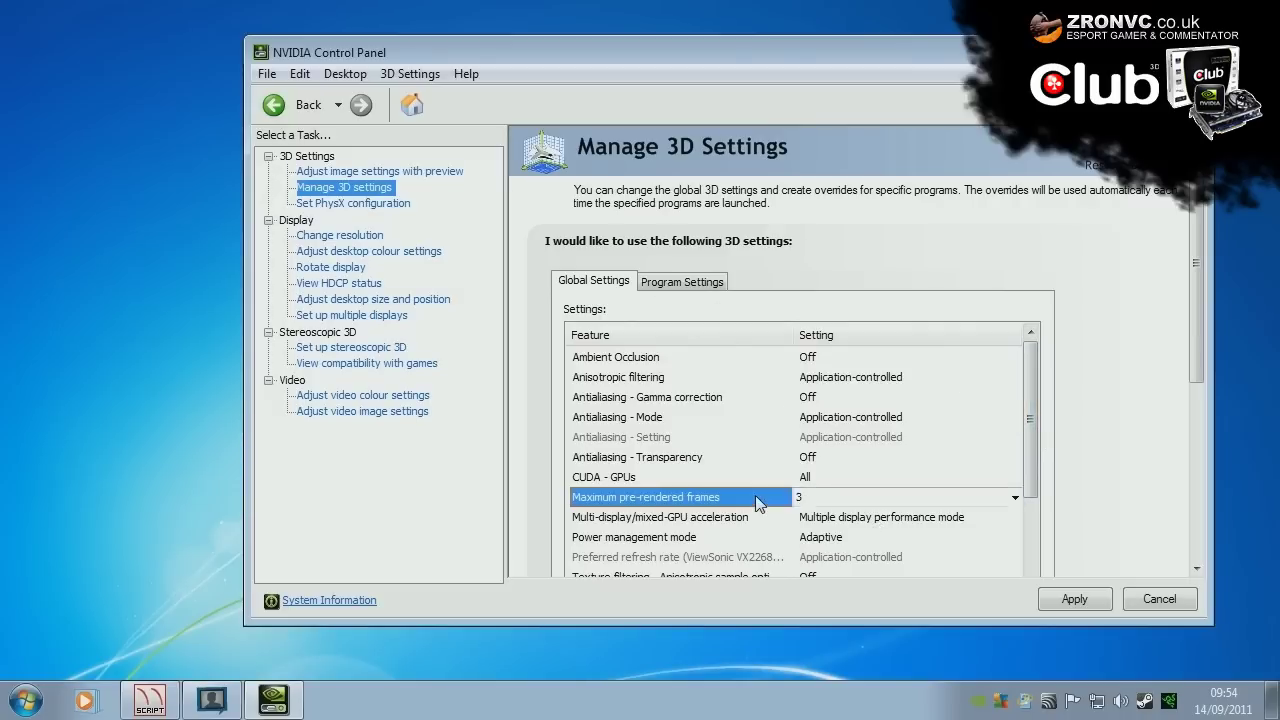
scroll(1051, 444, down, 5)
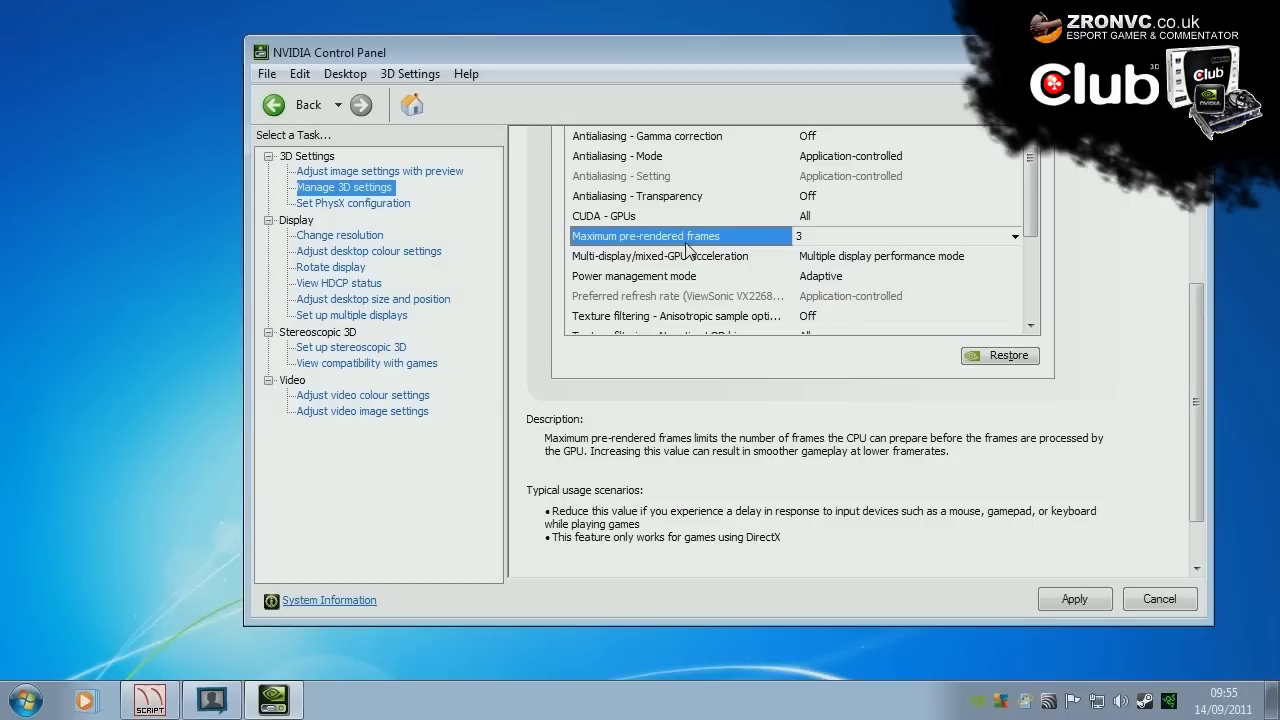
click(796, 238)
click(840, 383)
click(866, 245)
click(834, 293)
click(822, 240)
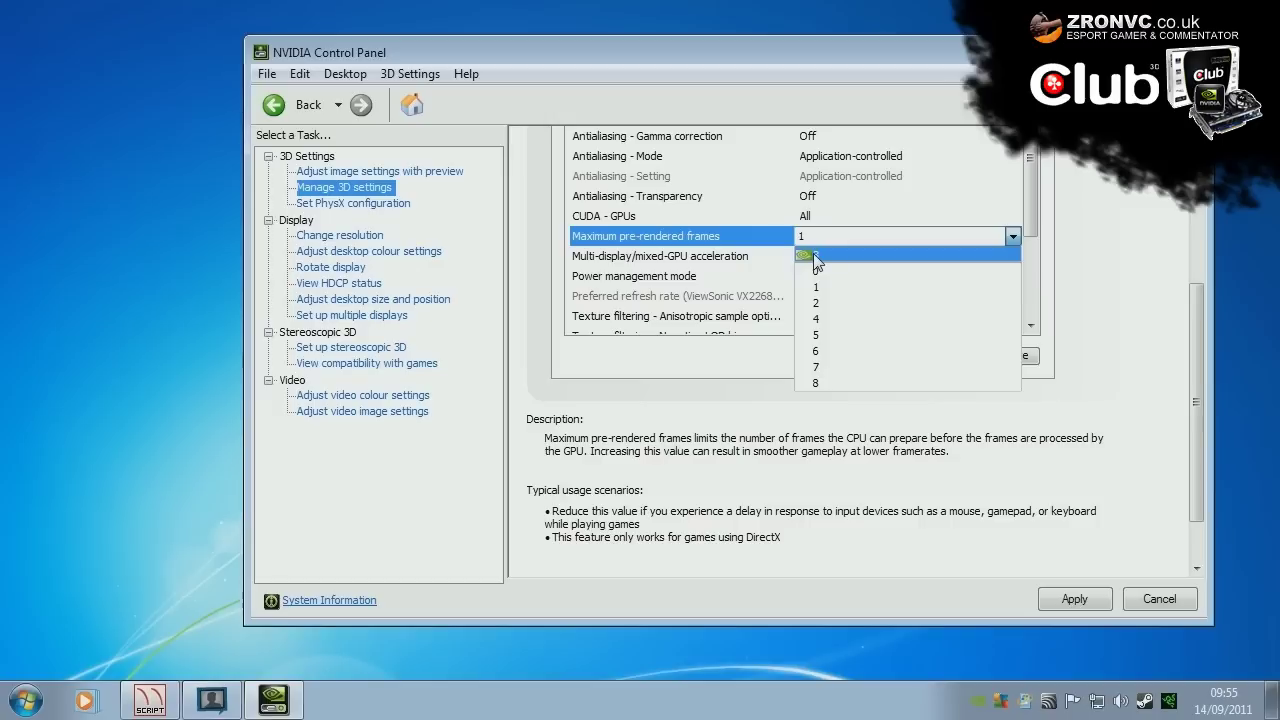
click(816, 255)
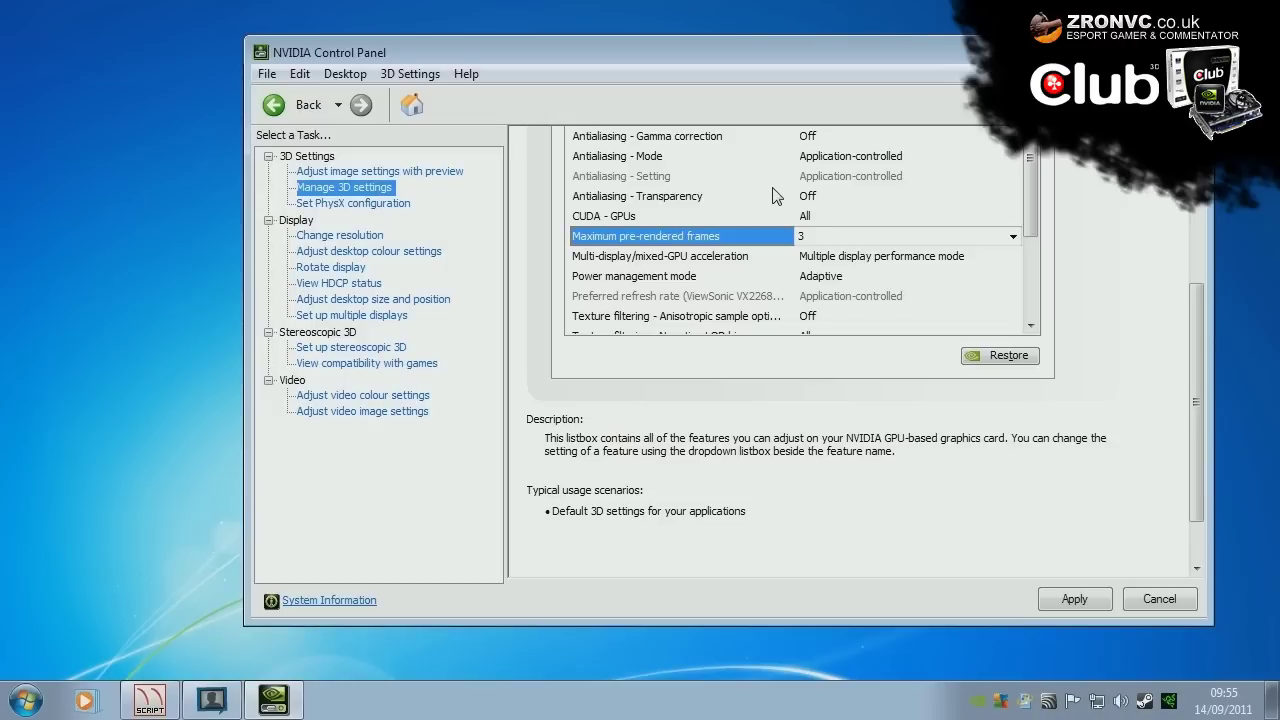
mouse_move(795, 135)
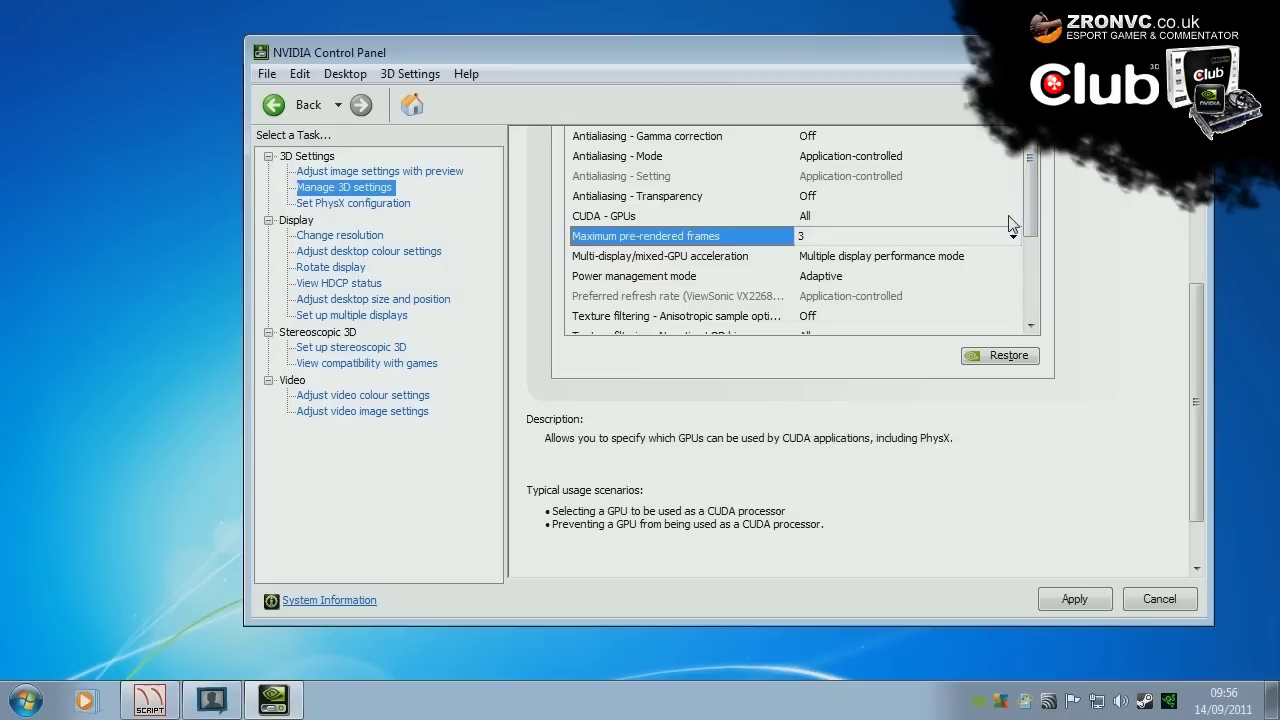
In Adjust desktop colour settings, reduce Digital vibrance from 55% to 50%
click(399, 253)
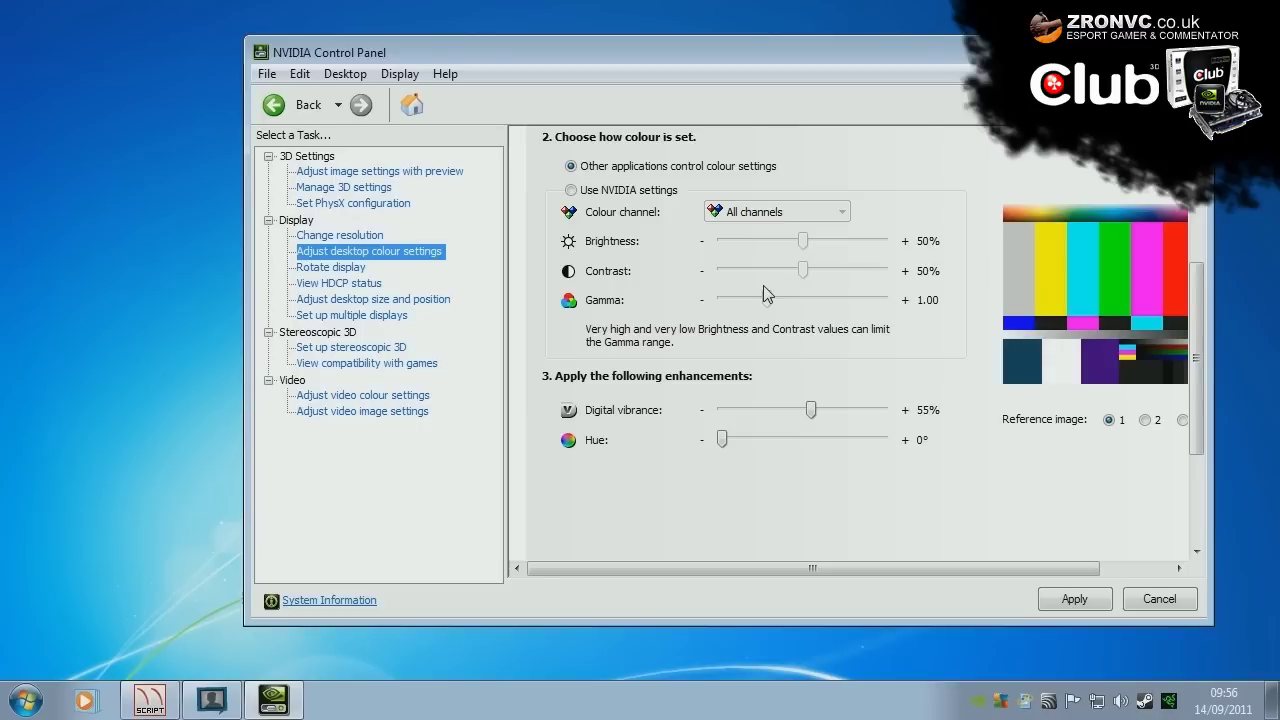
drag(814, 410, 807, 409)
key(Left)
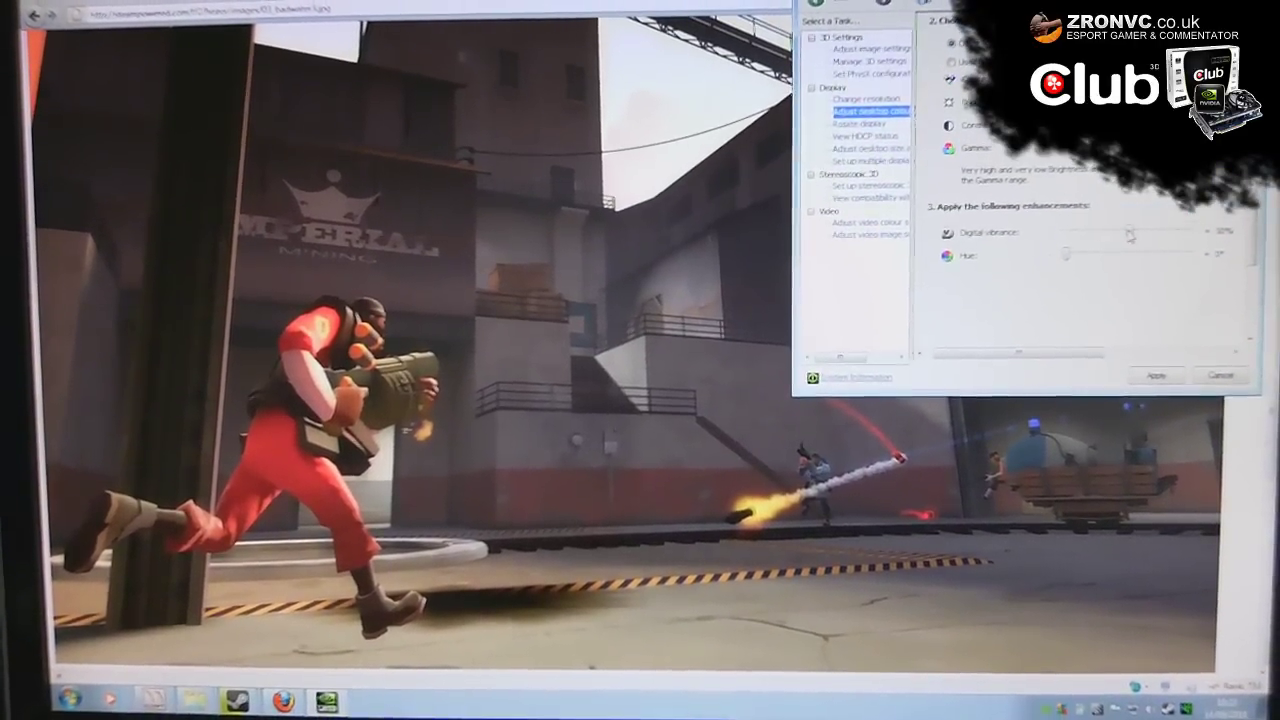
drag(1137, 236, 1192, 233)
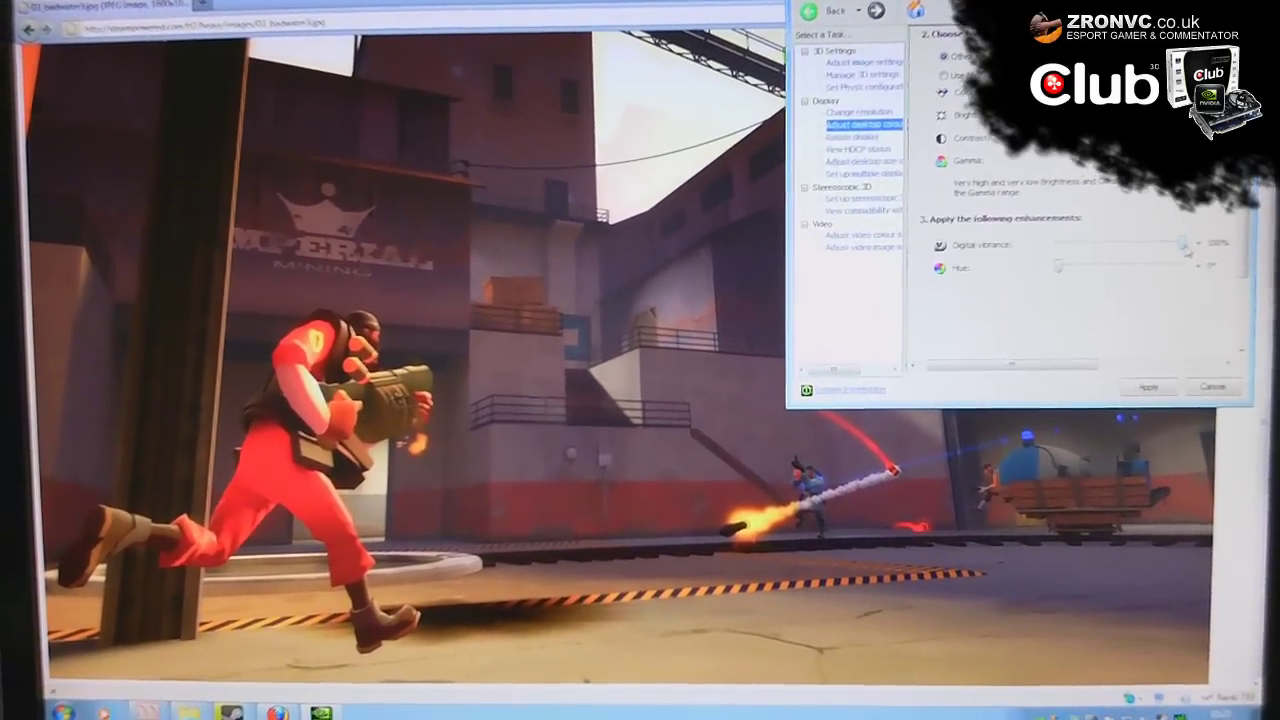
drag(1165, 243, 1155, 241)
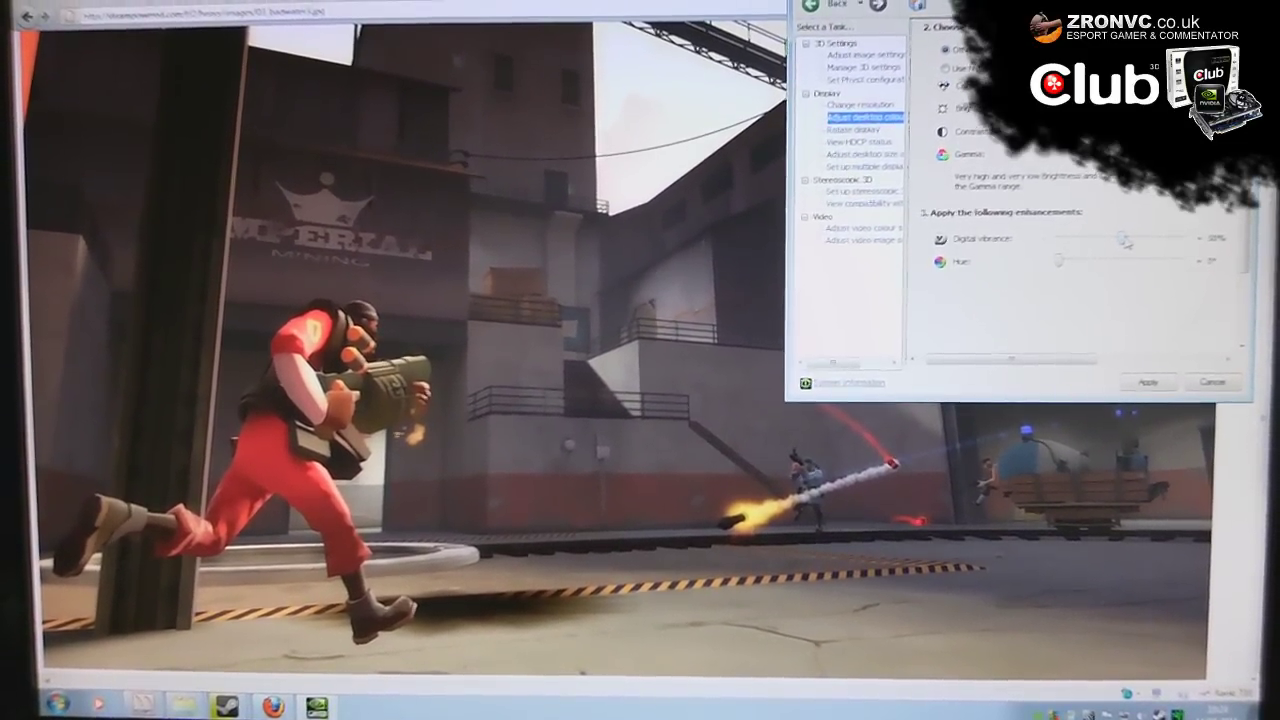
drag(1060, 240, 1105, 236)
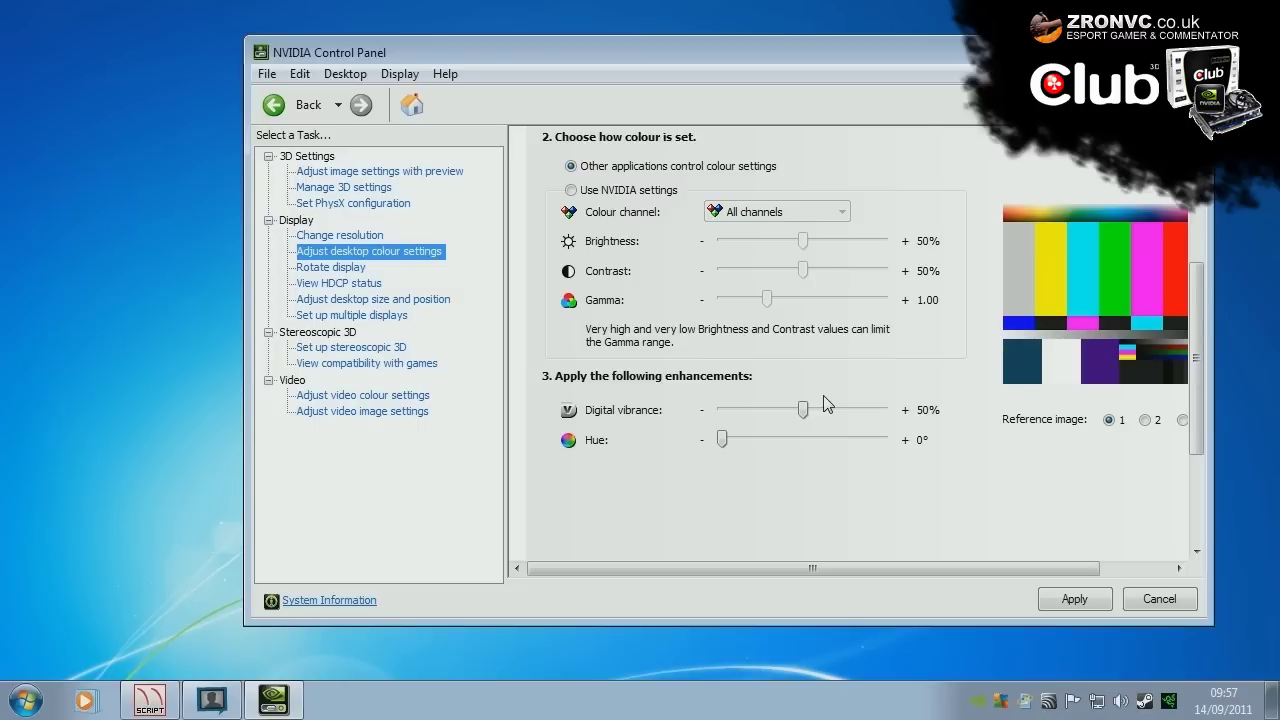
Open Set PhysX configuration without applying pending changes and keep the processor on Auto-select (recommended)
click(359, 205)
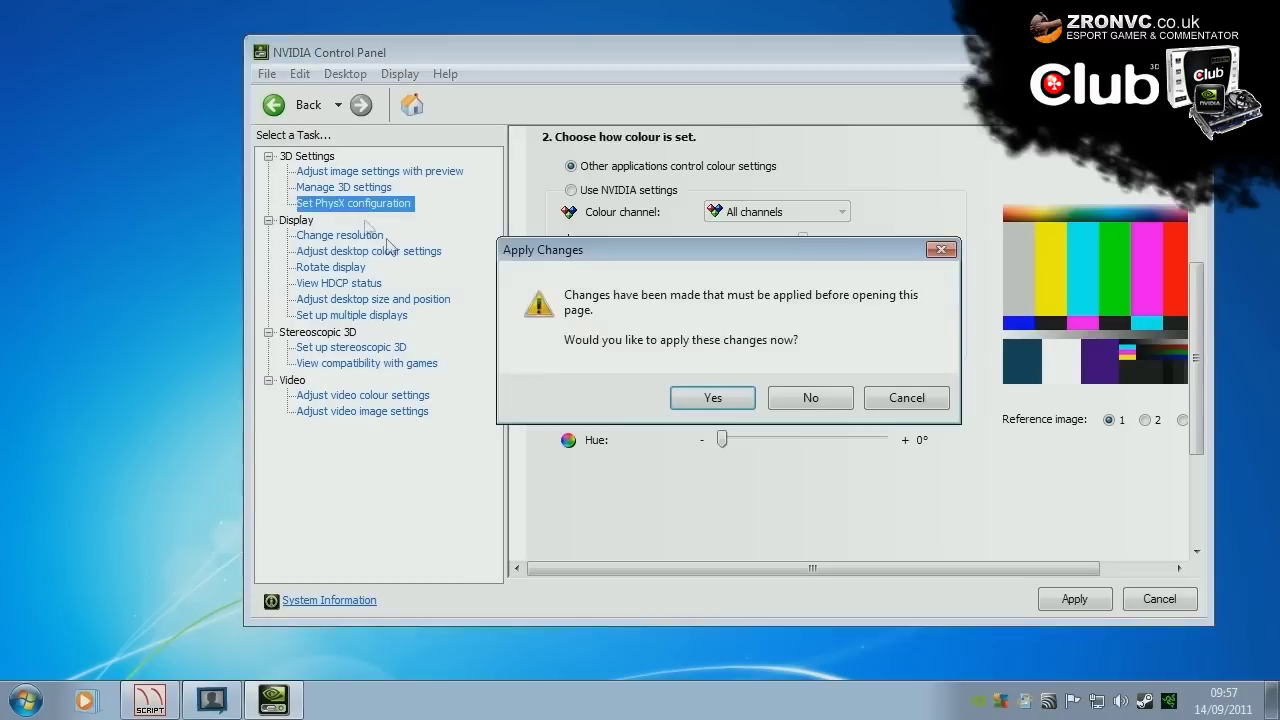
click(810, 398)
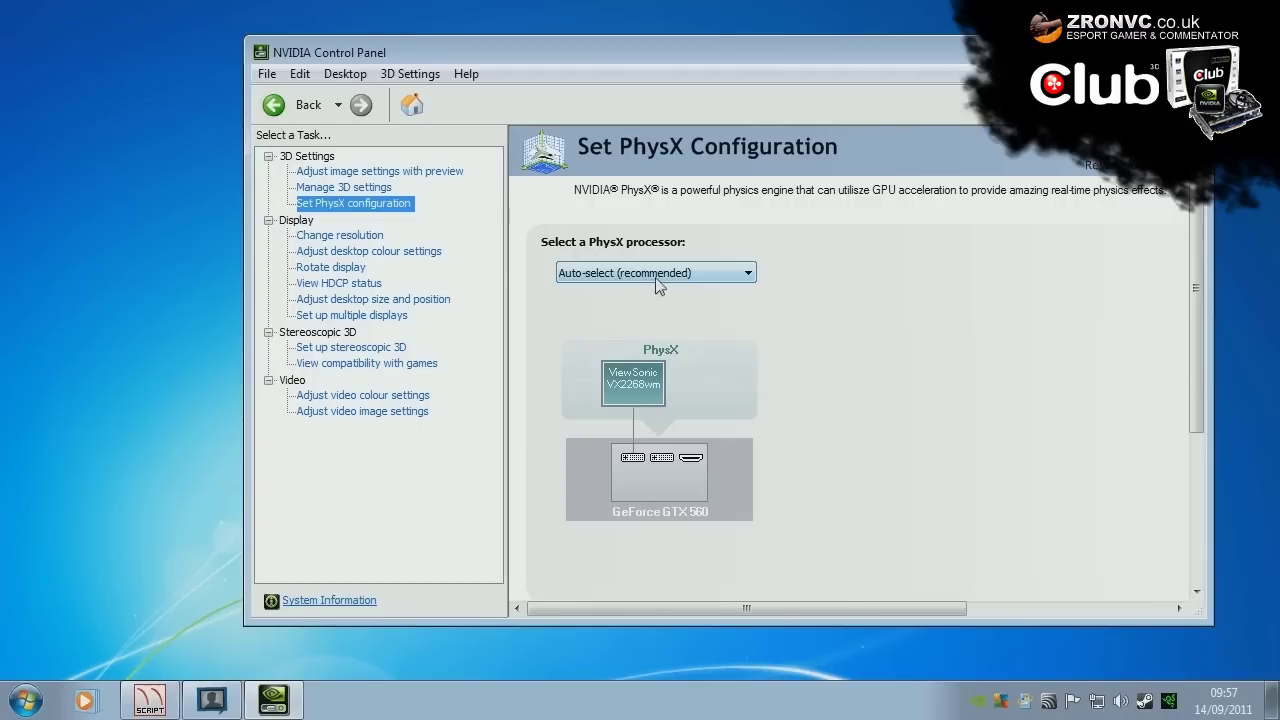
click(658, 274)
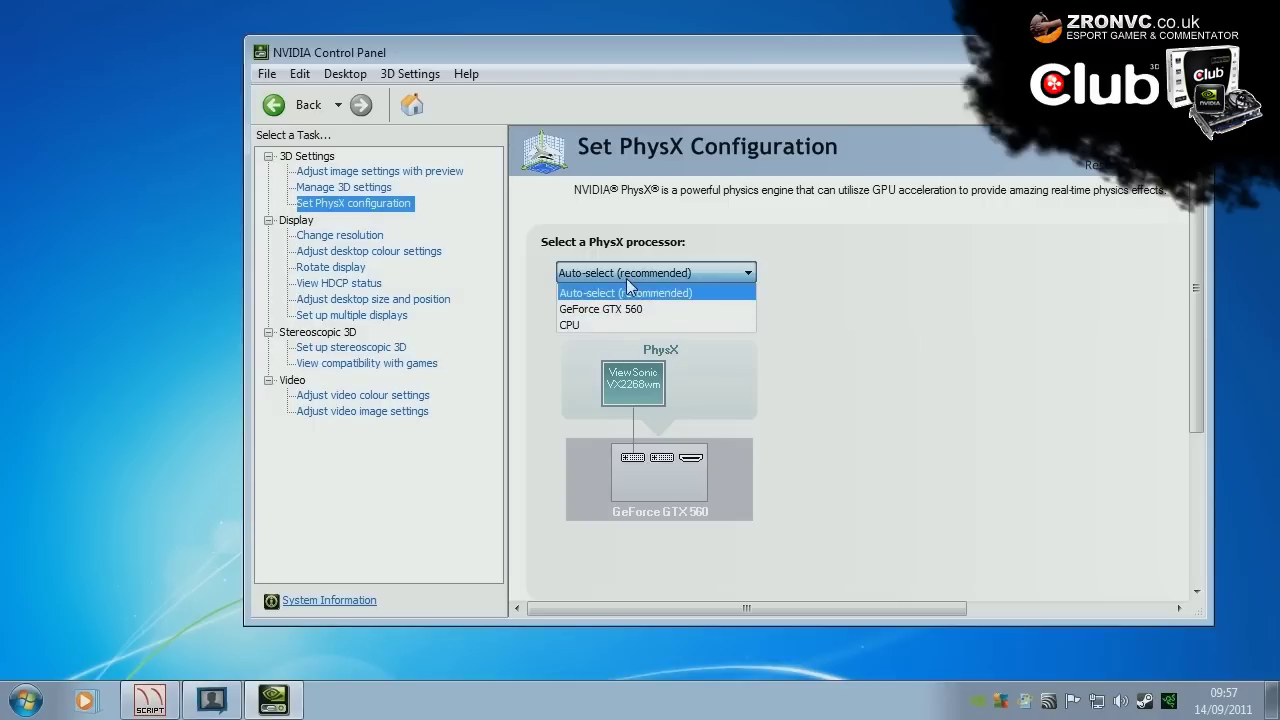
click(630, 291)
Close the NVIDIA Control Panel window with Alt+F4
key(alt+F4)
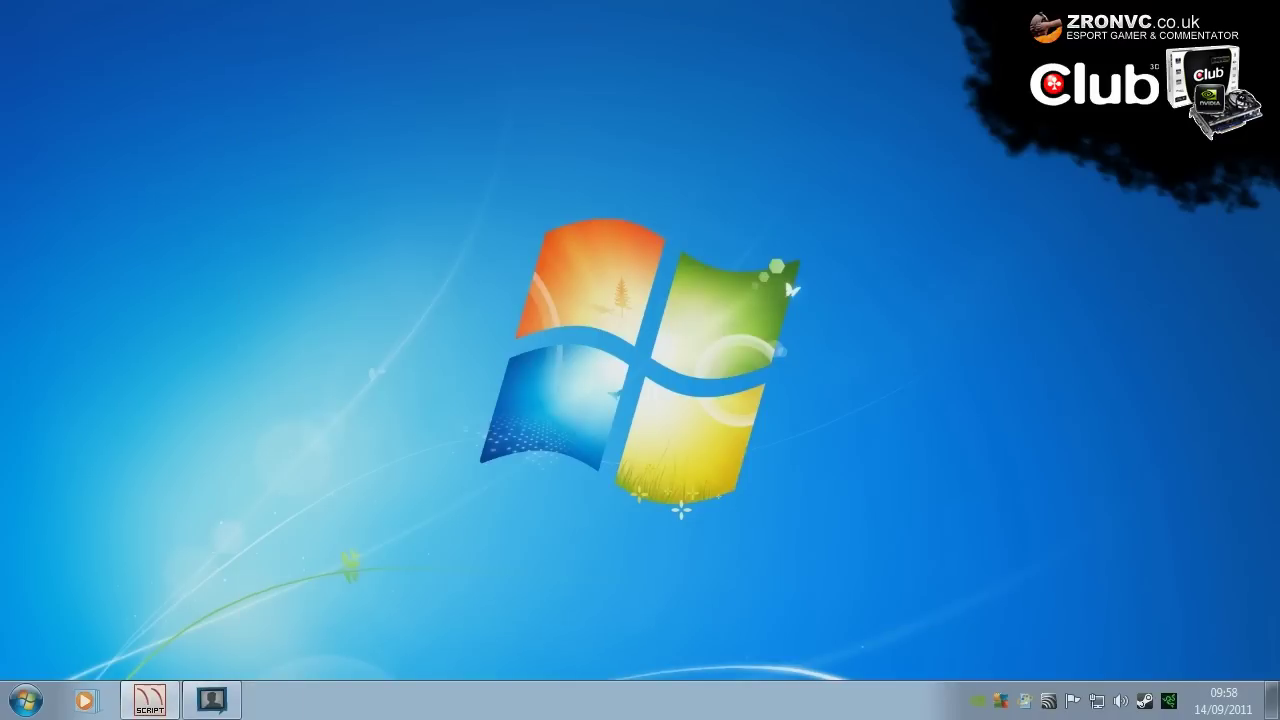